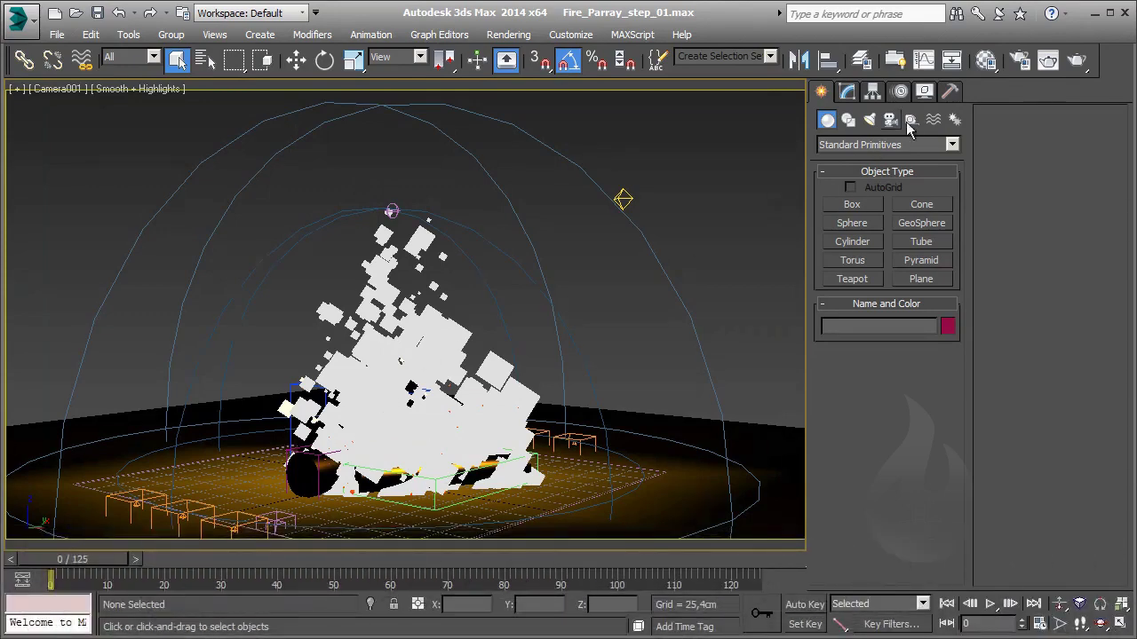
- Open the Compact Material Editor so the fire and wood sample spheres are shown
{"action": "left_click", "coordinate": [984, 71]}
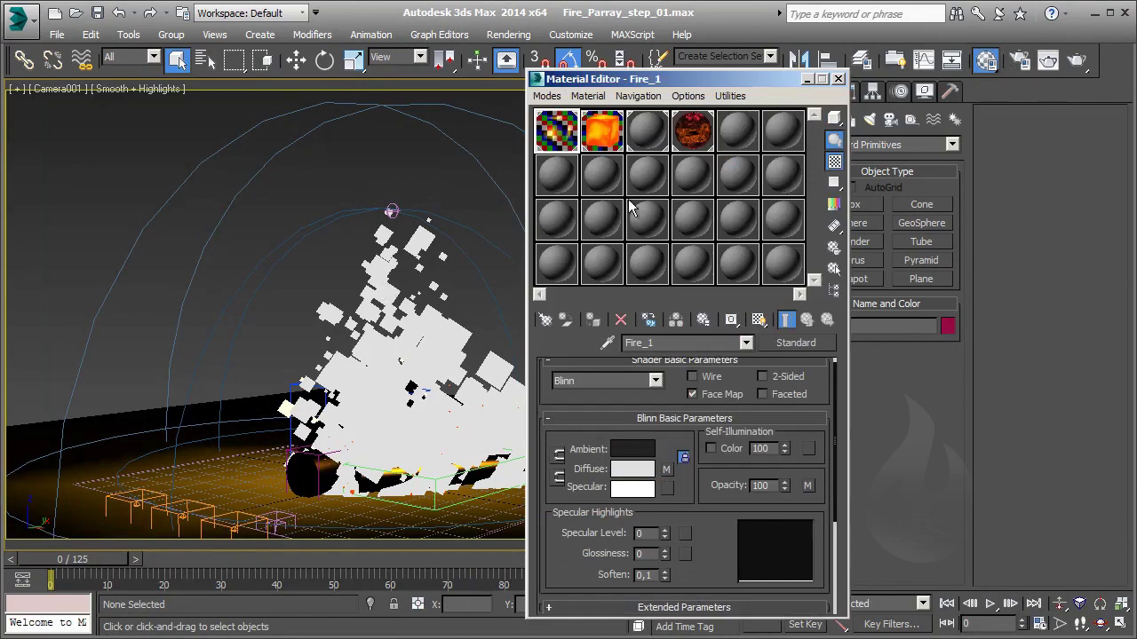
- Inspect Fire_Scintille, switch to the 04 - Default blend material, and select a campfire log
{"action": "left_click", "coordinate": [591, 140]}
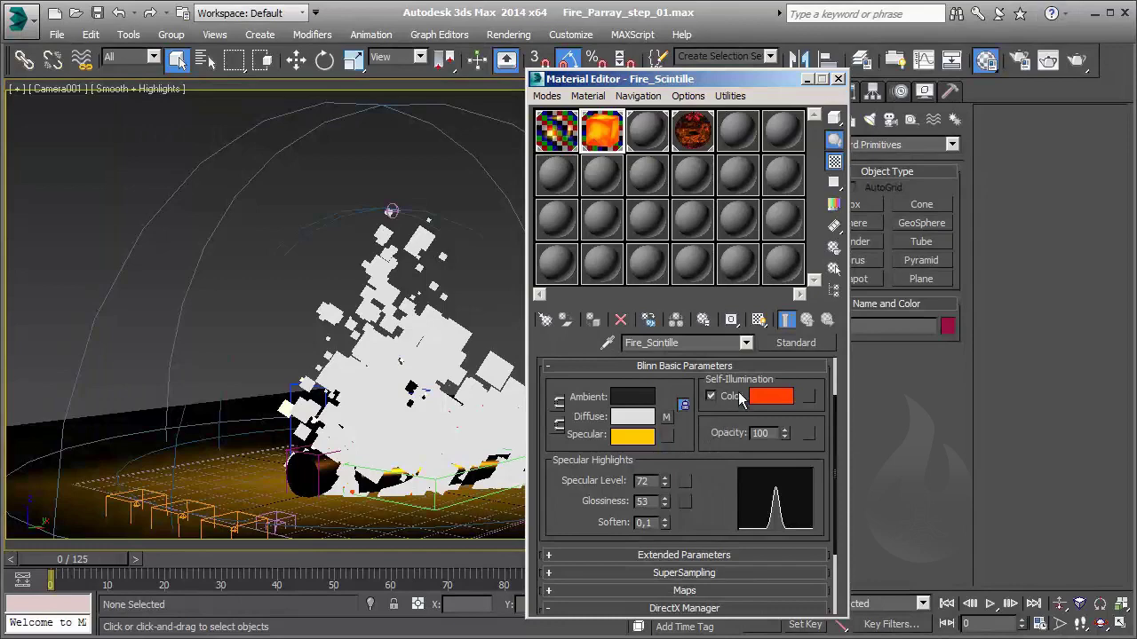
{"action": "scroll", "coordinate": [695, 450], "scroll_direction": "down", "scroll_amount": 1}
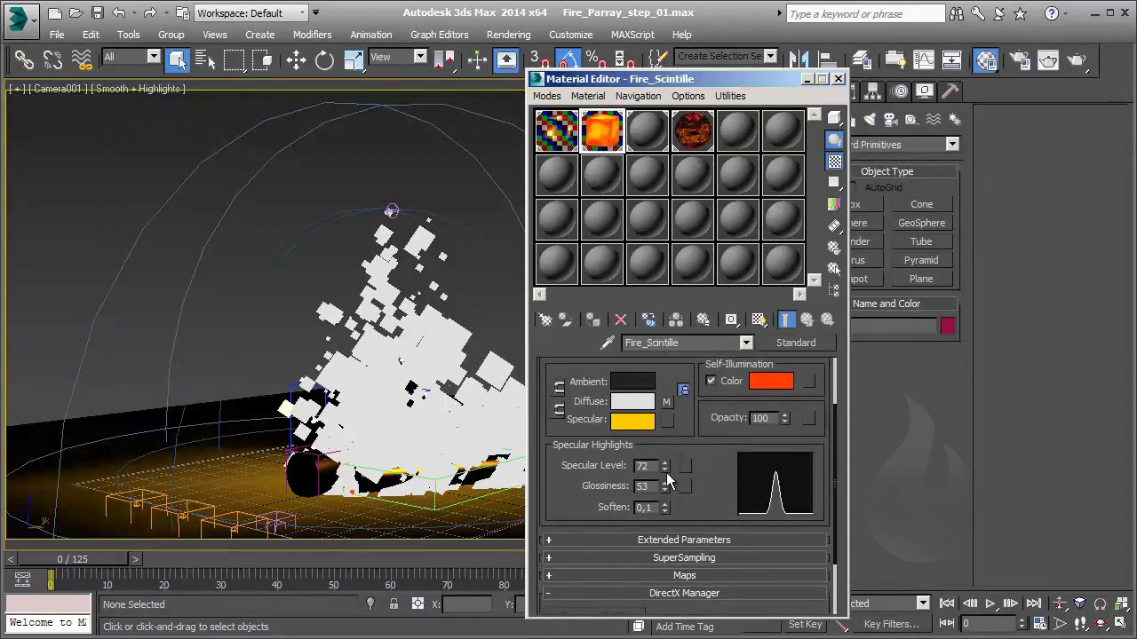
{"action": "left_click", "coordinate": [691, 142]}
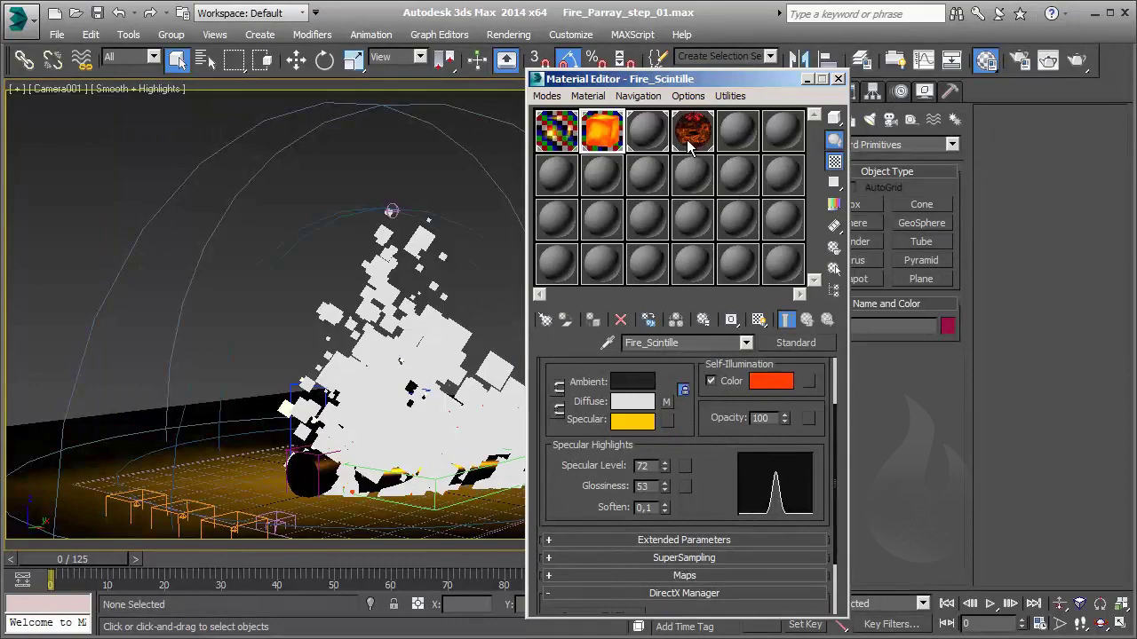
{"action": "left_click", "coordinate": [314, 477]}
{"action": "left_click", "coordinate": [310, 471]}
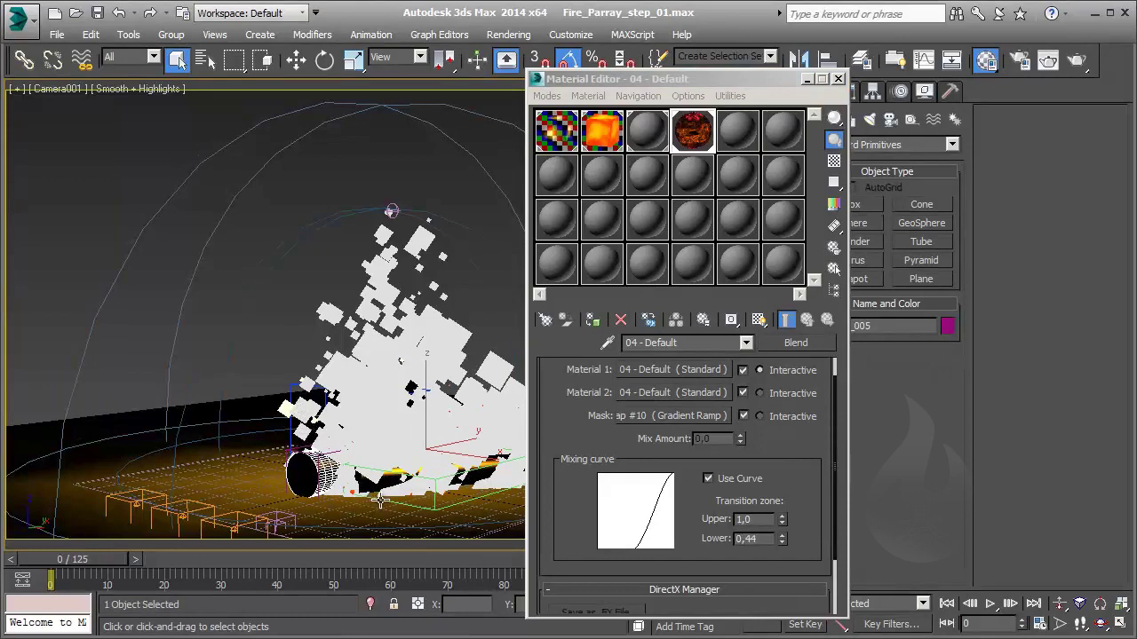
{"action": "right_click", "coordinate": [432, 486]}
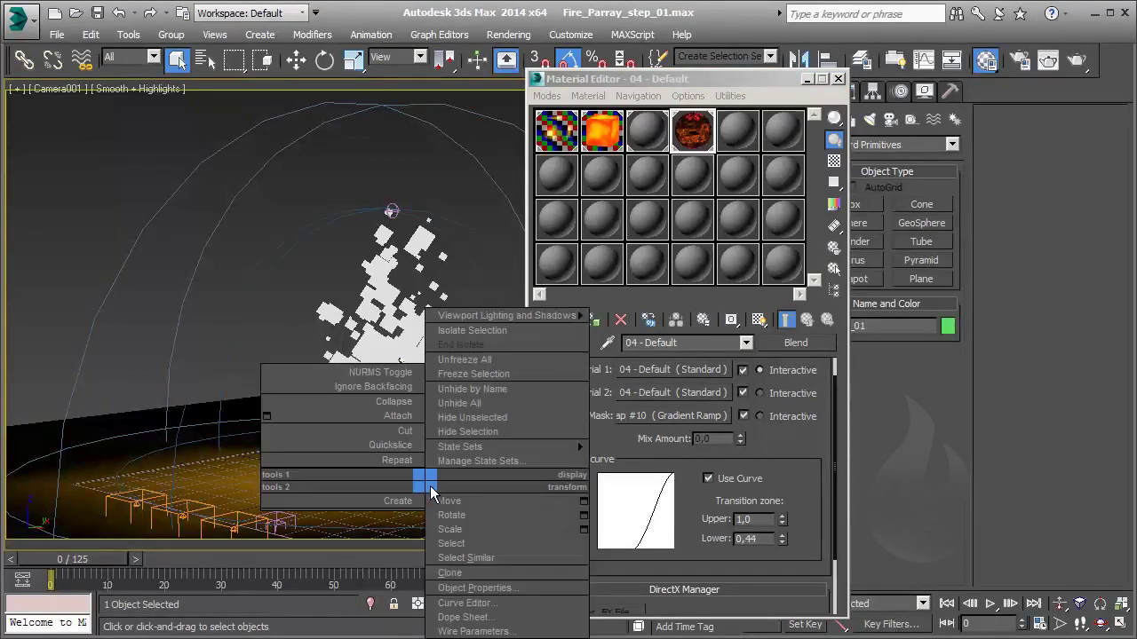
{"action": "left_click", "coordinate": [484, 583]}
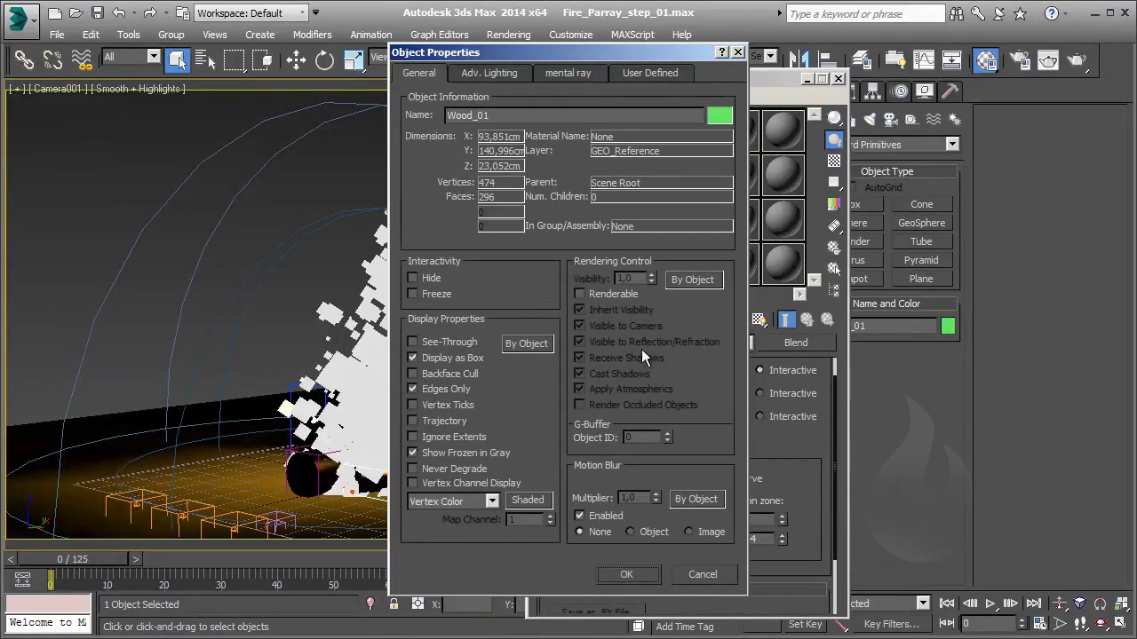
{"action": "left_click", "coordinate": [651, 575]}
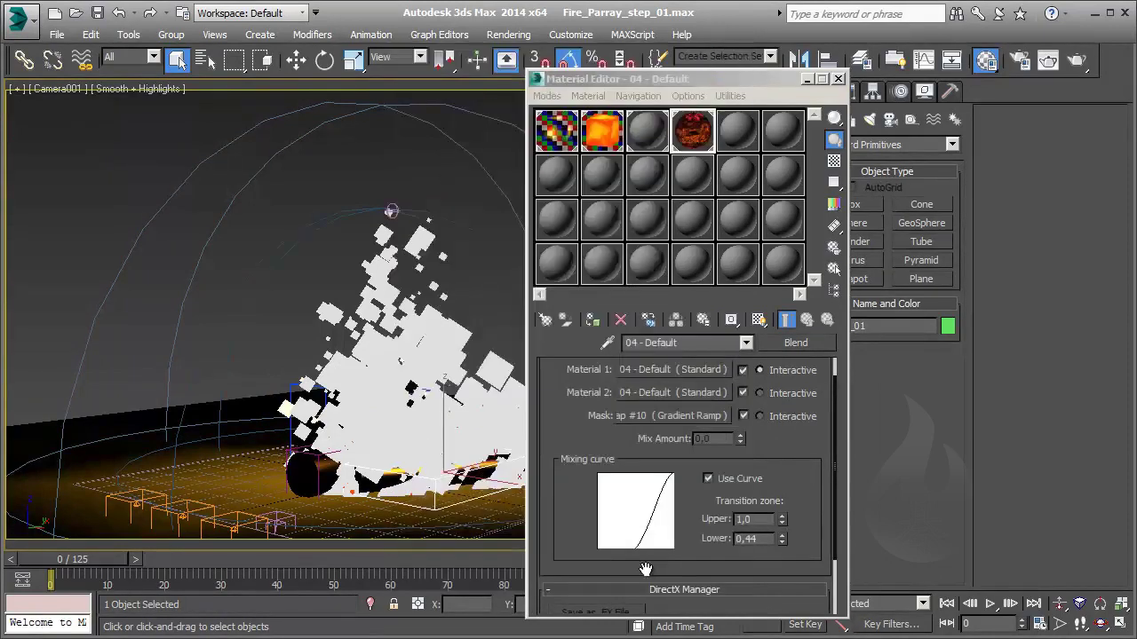
- Open the blend's Material 1 in an enlarged preview and inspect its Diffuse Gradient Ramp map
{"action": "left_click", "coordinate": [693, 142]}
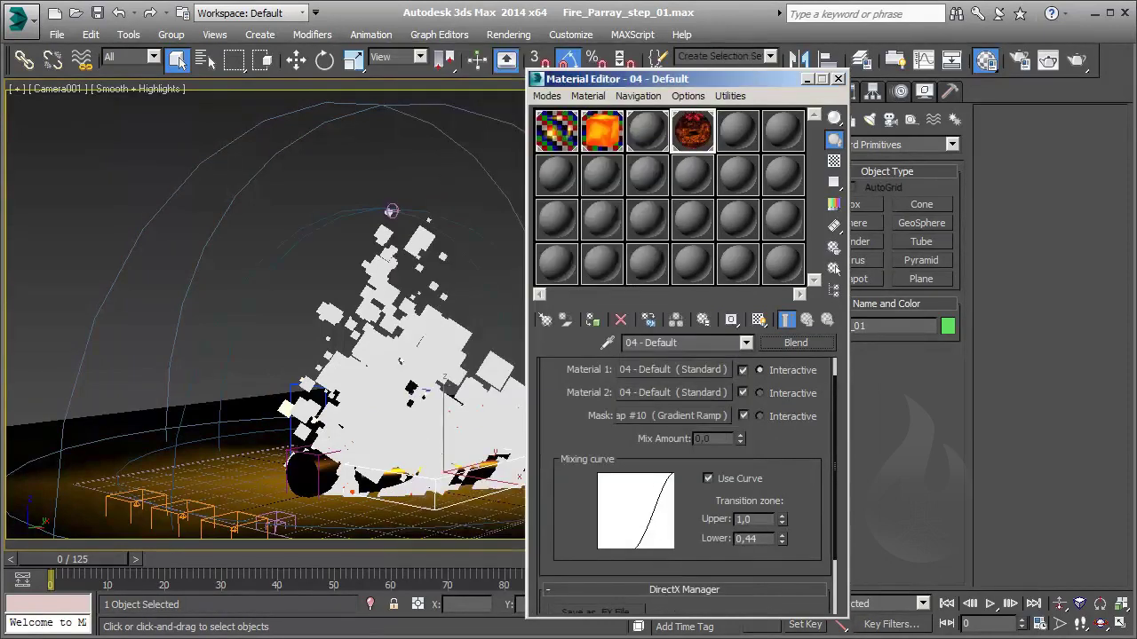
{"action": "left_click", "coordinate": [696, 373]}
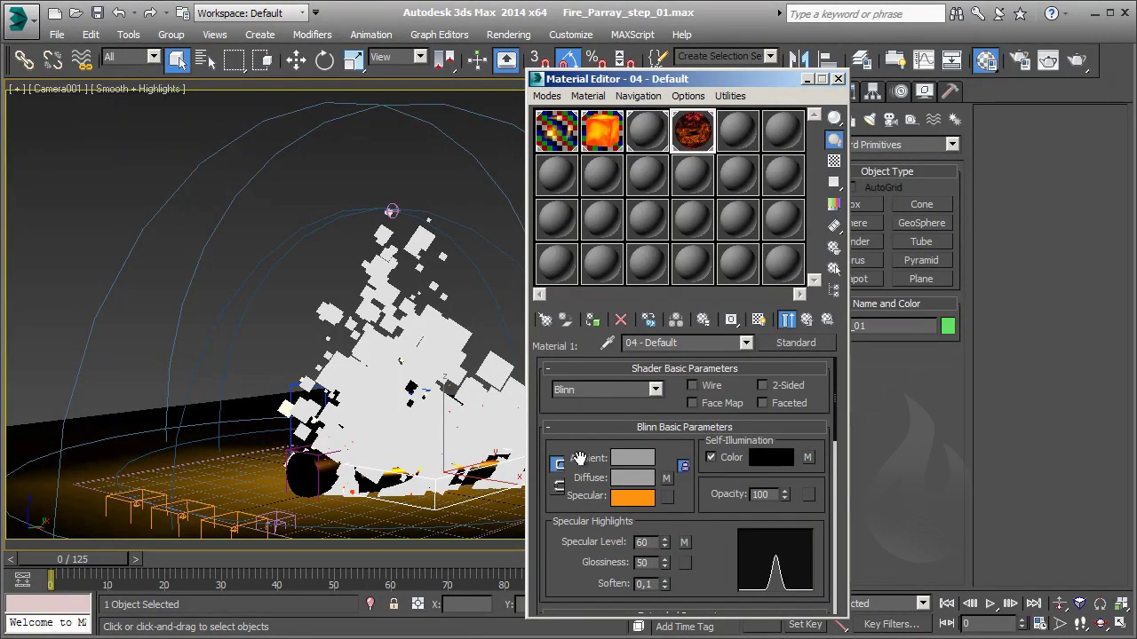
{"action": "scroll", "coordinate": [579, 458], "scroll_direction": "down", "scroll_amount": 2}
{"action": "double_click", "coordinate": [695, 134]}
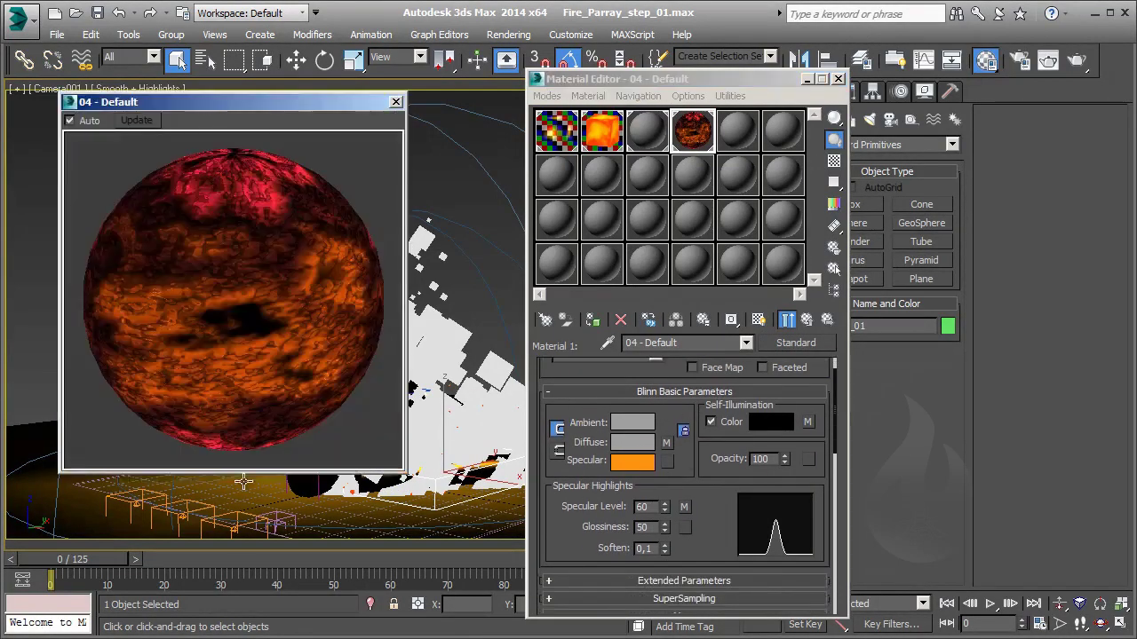
{"action": "left_click", "coordinate": [666, 443]}
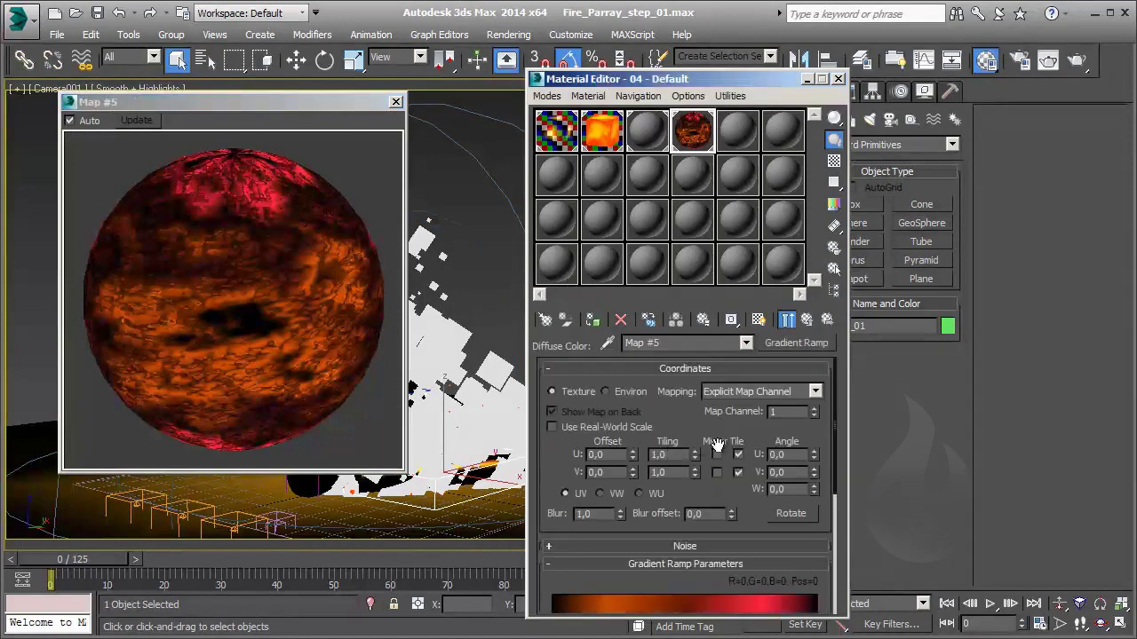
{"action": "scroll", "coordinate": [668, 493], "scroll_direction": "down", "scroll_amount": 2}
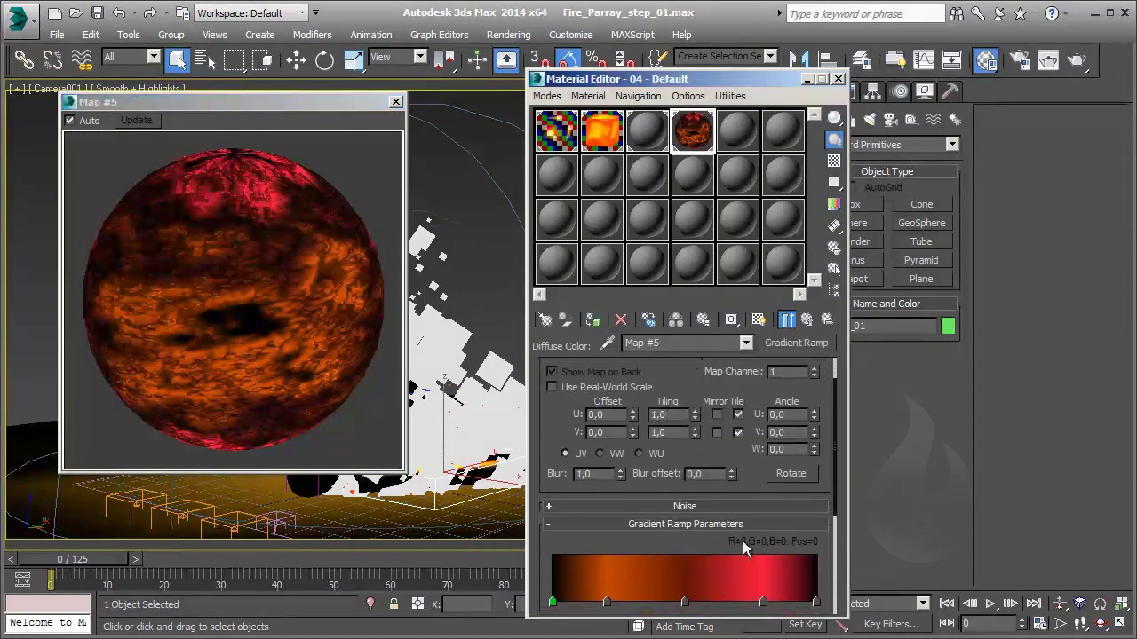
{"action": "scroll", "coordinate": [581, 426], "scroll_direction": "down", "scroll_amount": 1}
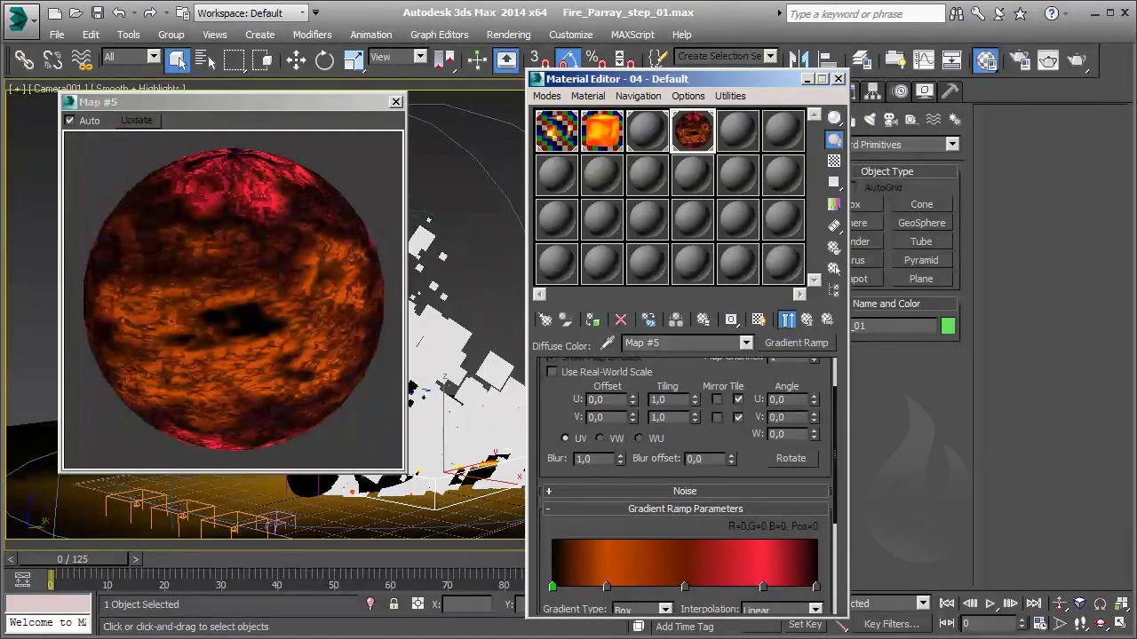
- Return to the 04 - Default blend and review Material 2, a dark-red Blinn with specular 0
{"action": "left_click", "coordinate": [807, 319]}
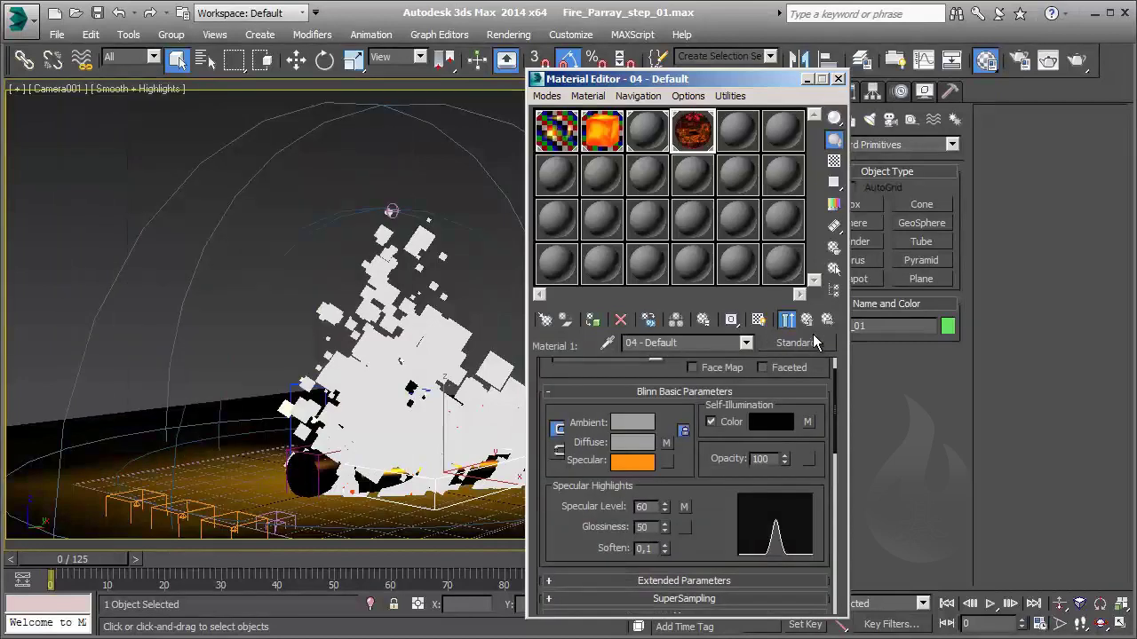
{"action": "left_click", "coordinate": [806, 319]}
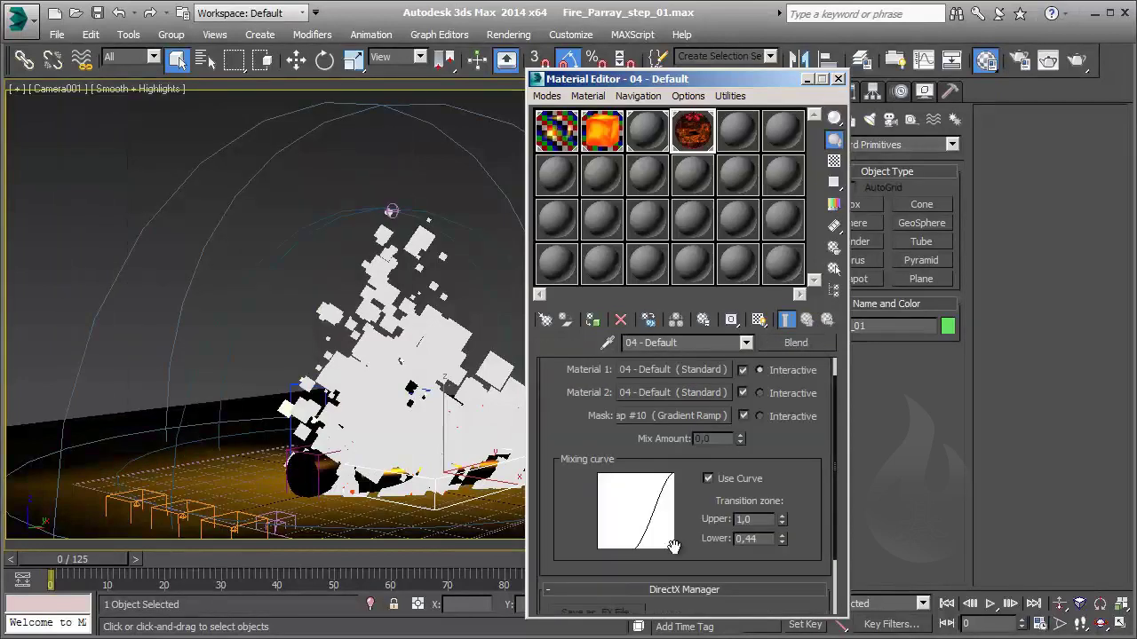
{"action": "left_click", "coordinate": [687, 396]}
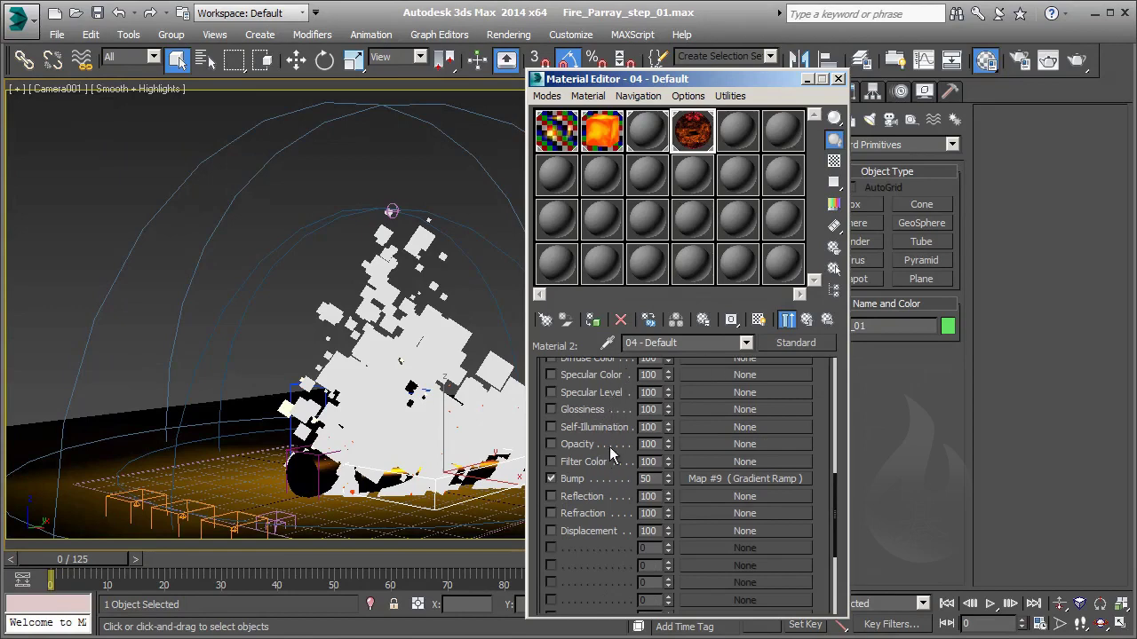
{"action": "scroll", "coordinate": [603, 411], "scroll_direction": "up", "scroll_amount": 5}
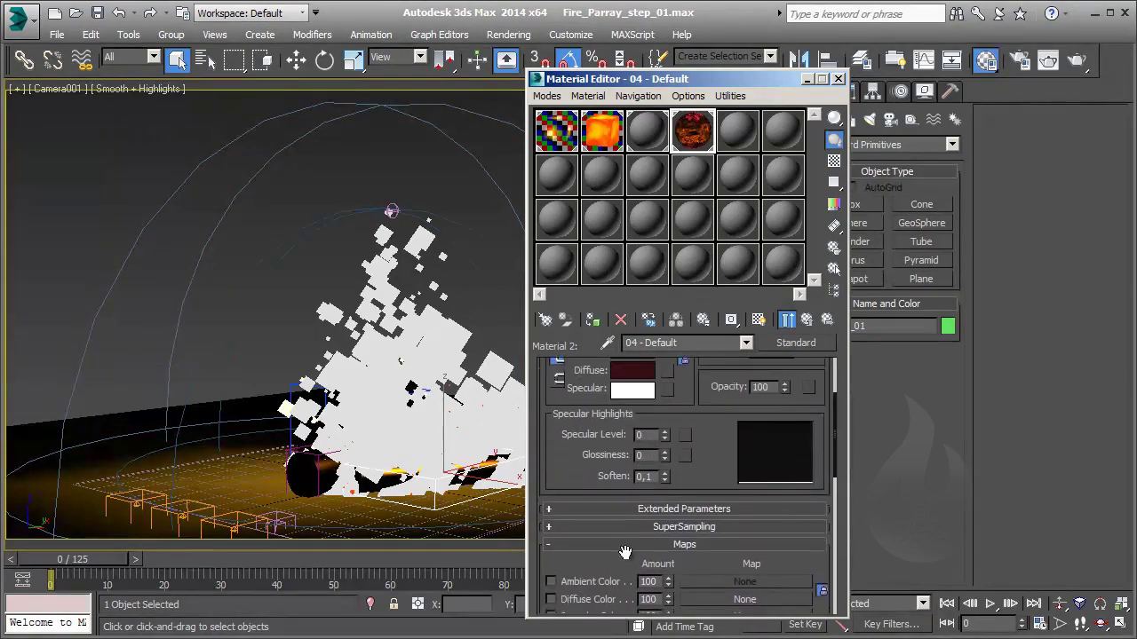
{"action": "scroll", "coordinate": [627, 541], "scroll_direction": "up", "scroll_amount": 5}
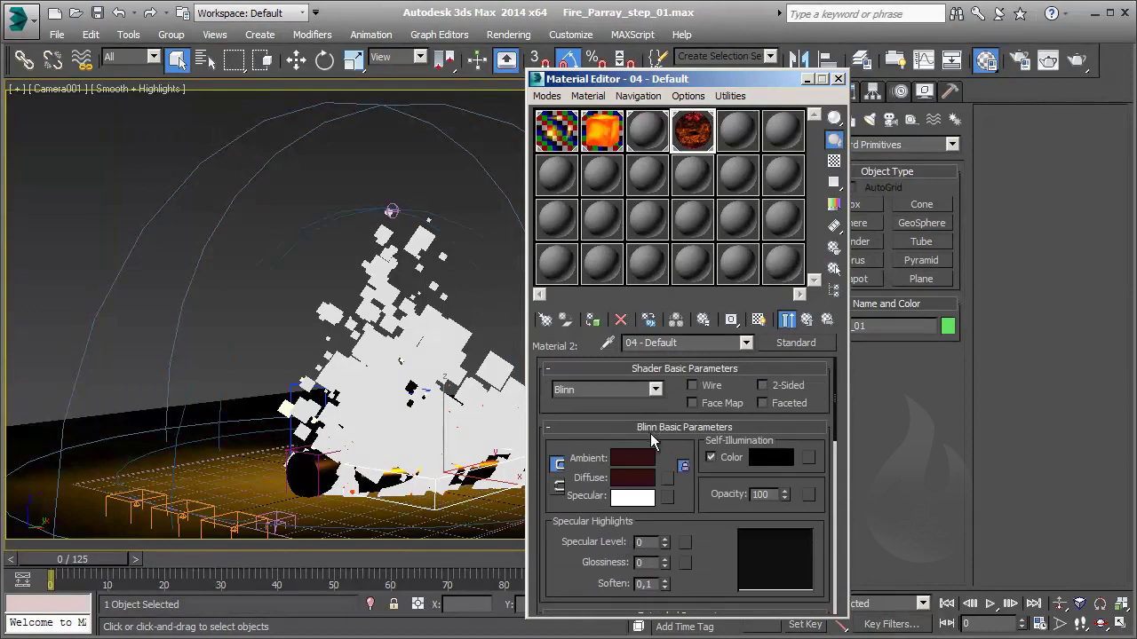
- Close the Material Editor, render Camera001 at frame 0, inspect the campfire render, then close it
{"action": "left_click", "coordinate": [837, 78]}
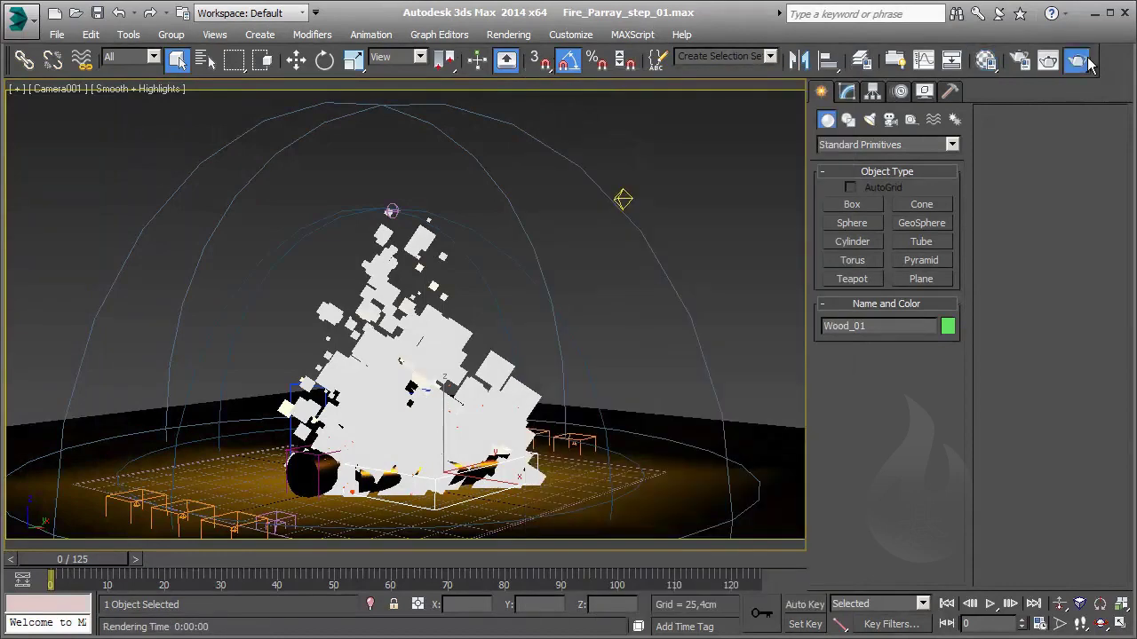
{"action": "left_click", "coordinate": [1077, 59]}
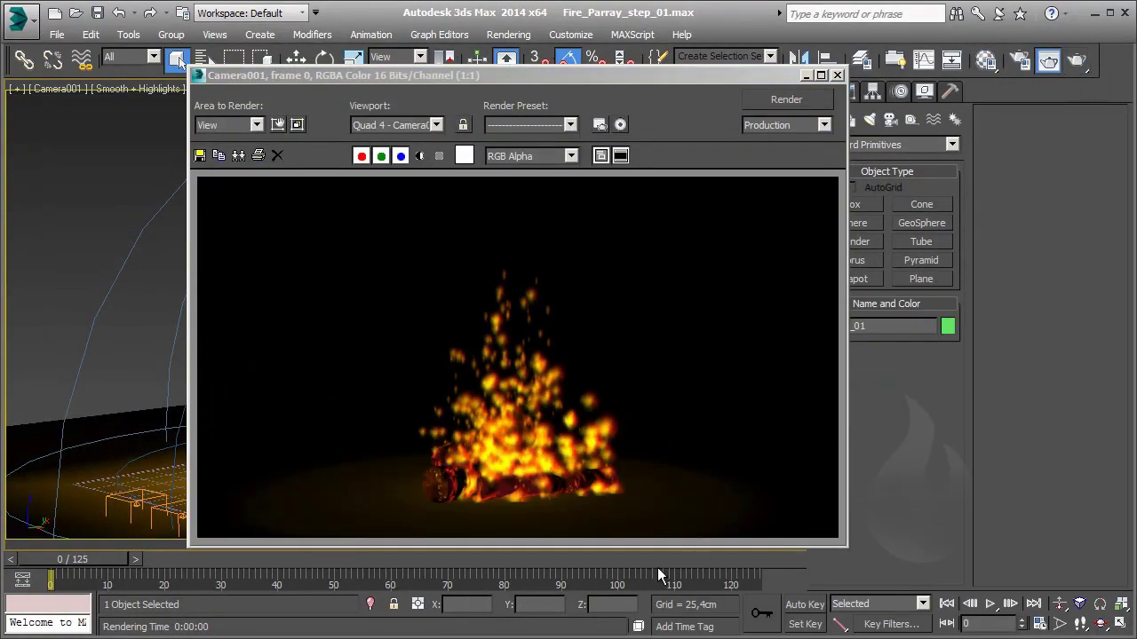
{"action": "scroll", "coordinate": [474, 507], "scroll_direction": "up", "scroll_amount": 1}
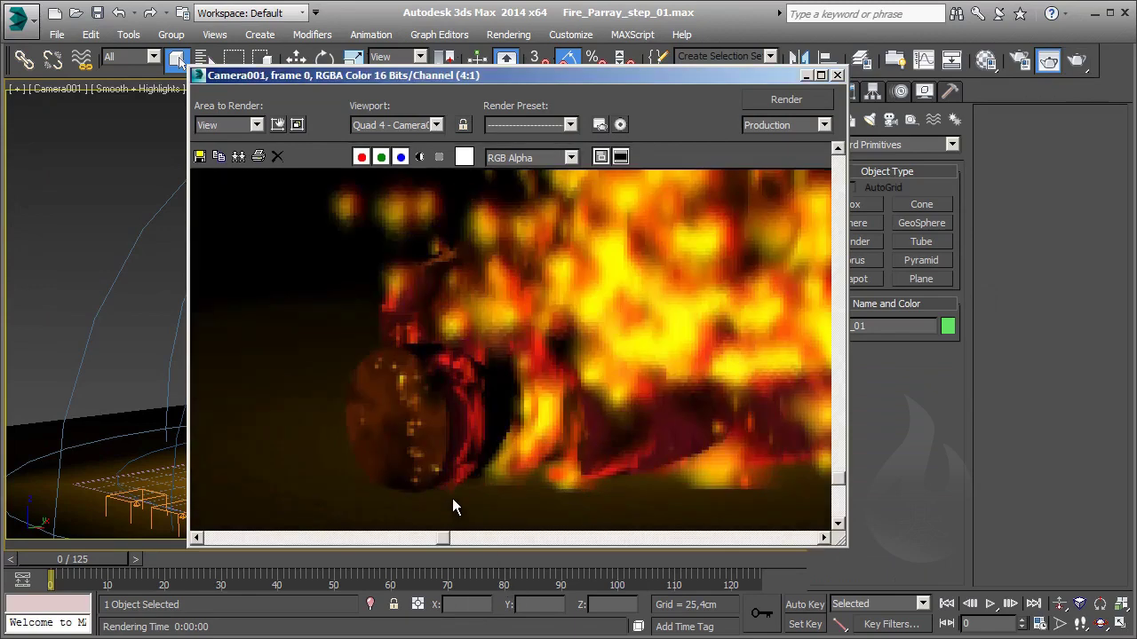
{"action": "scroll", "coordinate": [455, 480], "scroll_direction": "down", "scroll_amount": 1}
{"action": "scroll", "coordinate": [464, 461], "scroll_direction": "up", "scroll_amount": 1}
{"action": "middle_click_drag", "start_coordinate": [469, 463], "coordinate": [409, 418]}
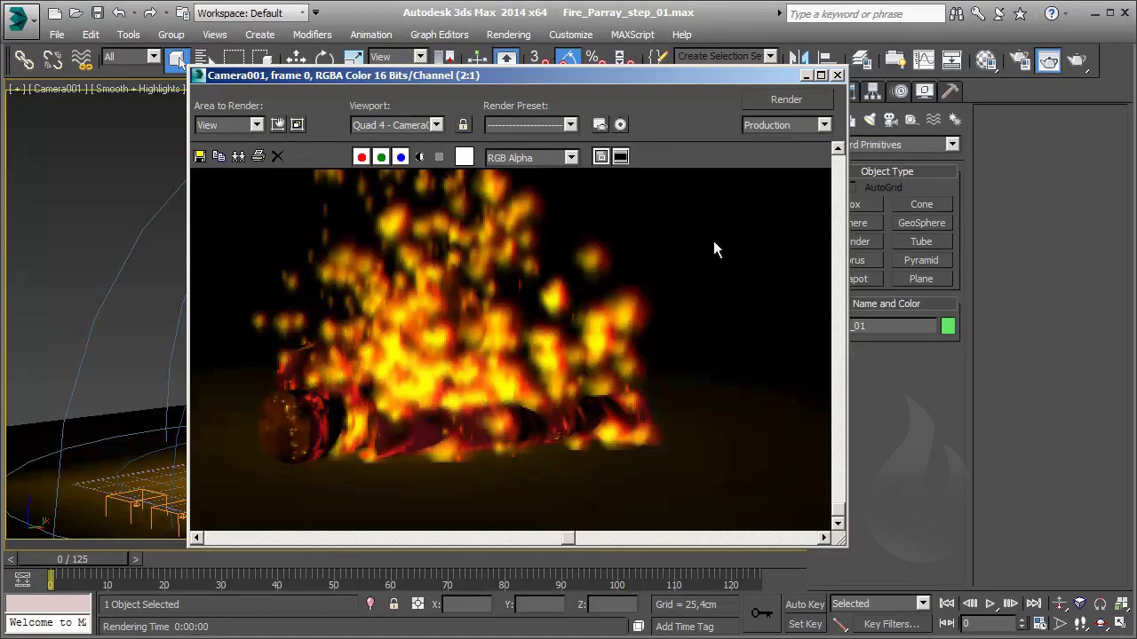
{"action": "left_click", "coordinate": [837, 75]}
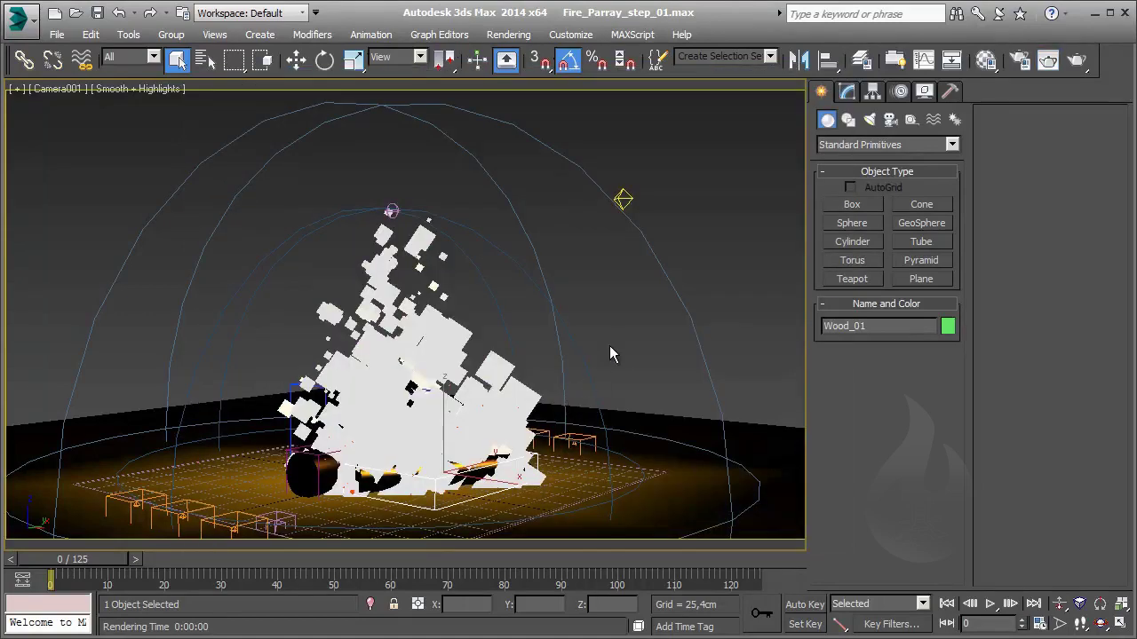
- Deselect everything, restrict the Selection Filter to Lights, and select Omni001
{"action": "left_click", "coordinate": [626, 314]}
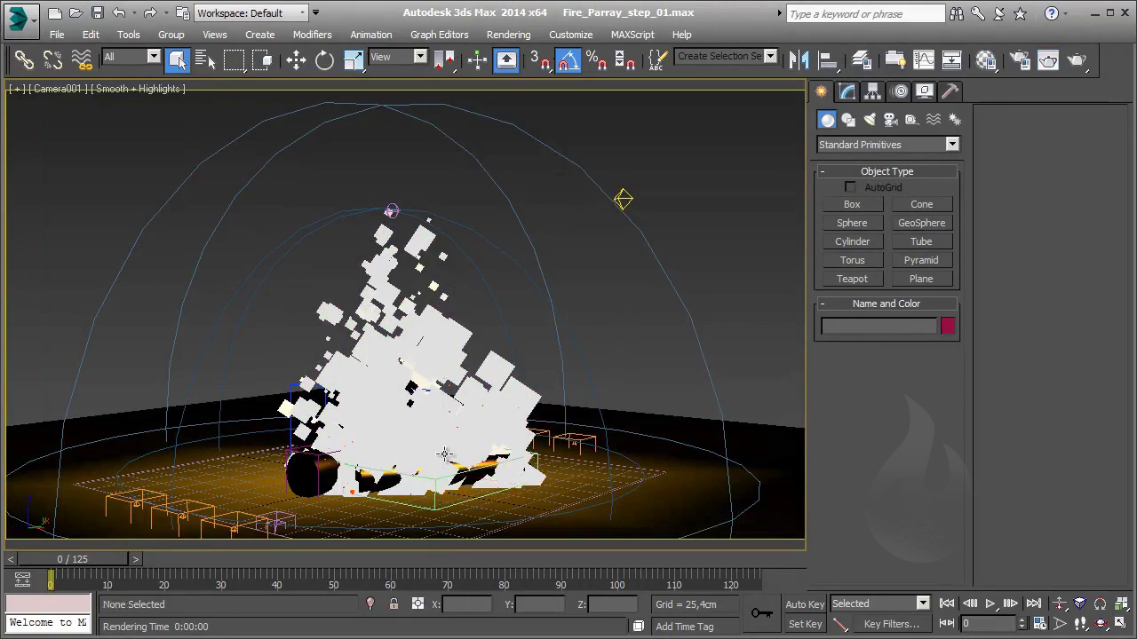
{"action": "left_click", "coordinate": [126, 56]}
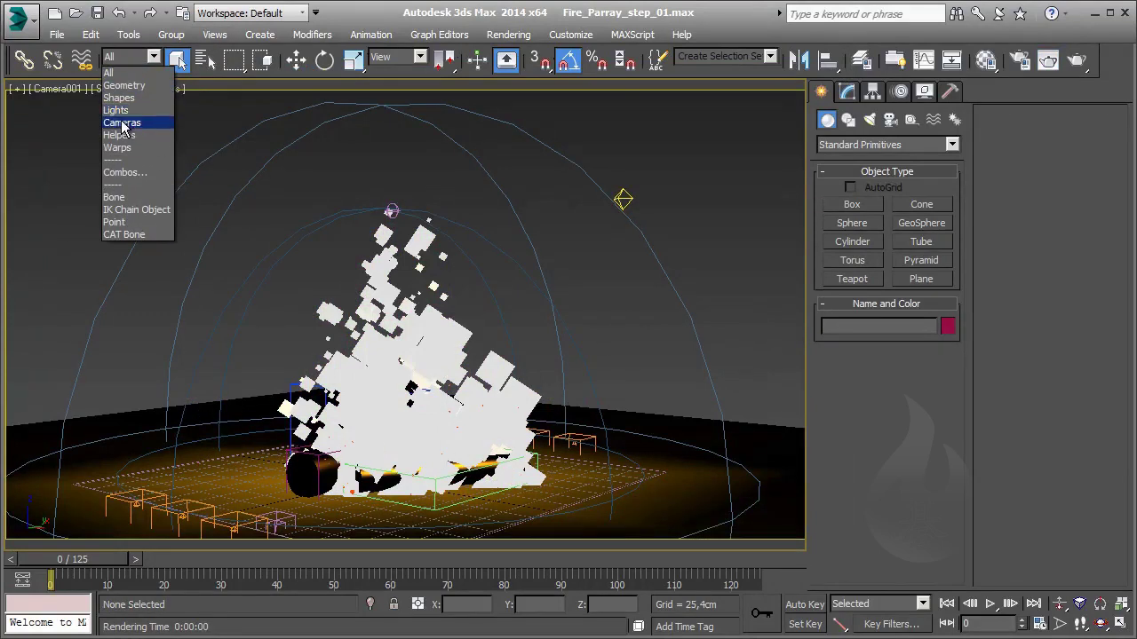
{"action": "left_click", "coordinate": [130, 110]}
{"action": "left_click", "coordinate": [373, 451]}
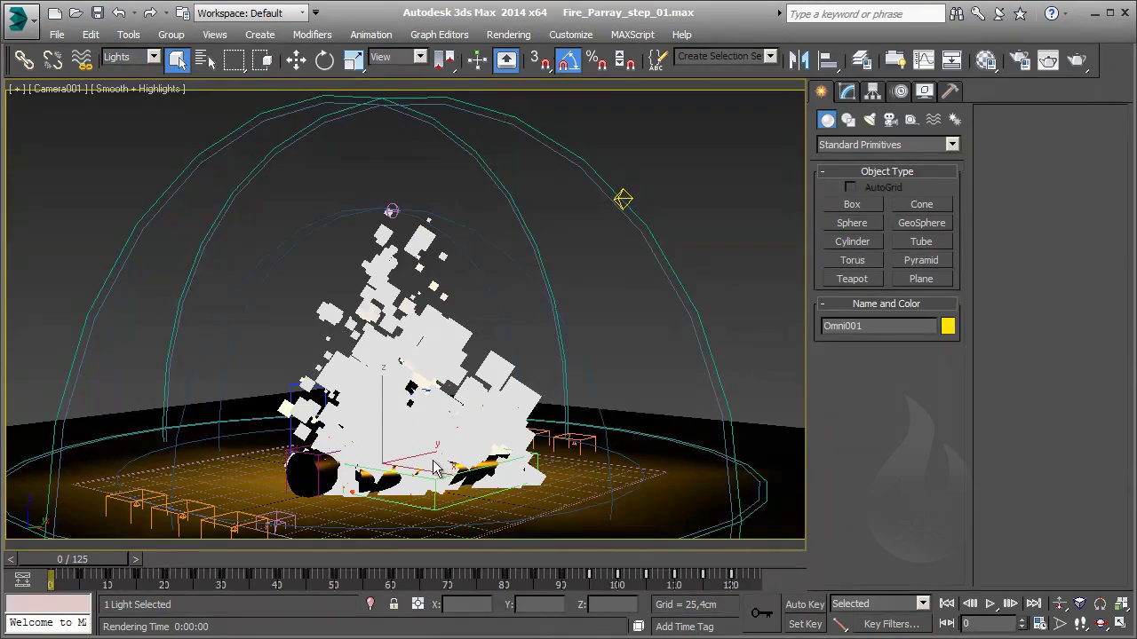
{"action": "right_click", "coordinate": [324, 495]}
{"action": "key", "text": "Escape"}
- Show the camera view in wireframe, switch to Perspective, and move Omni001 along X toward the log
{"action": "key", "text": "F3"}
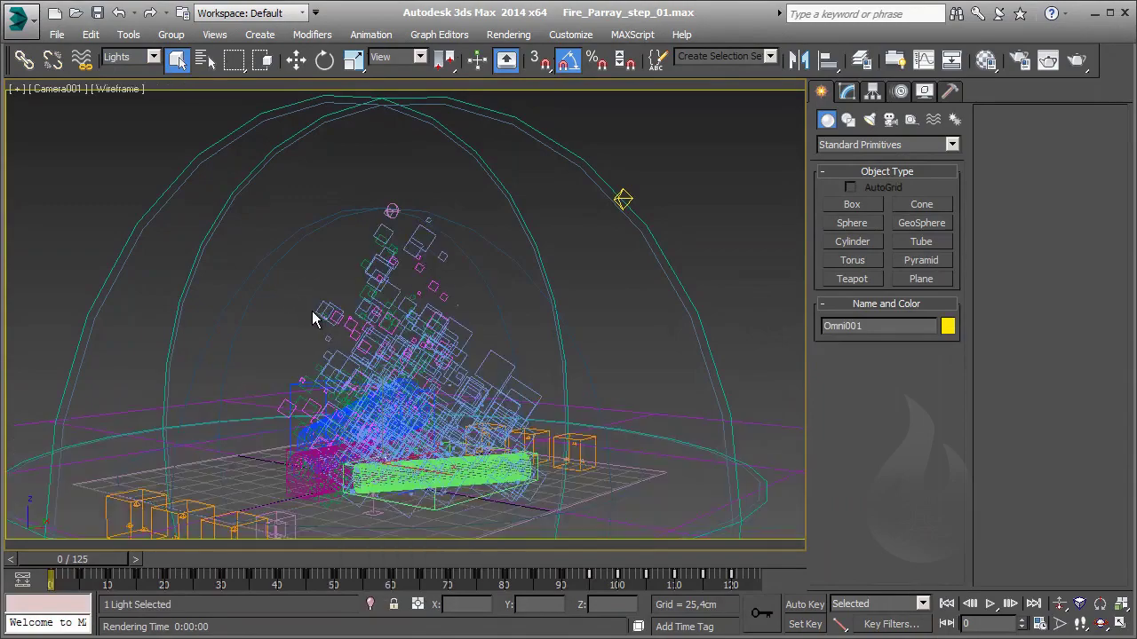
{"action": "middle_click_drag", "start_coordinate": [395, 395], "coordinate": [406, 355]}
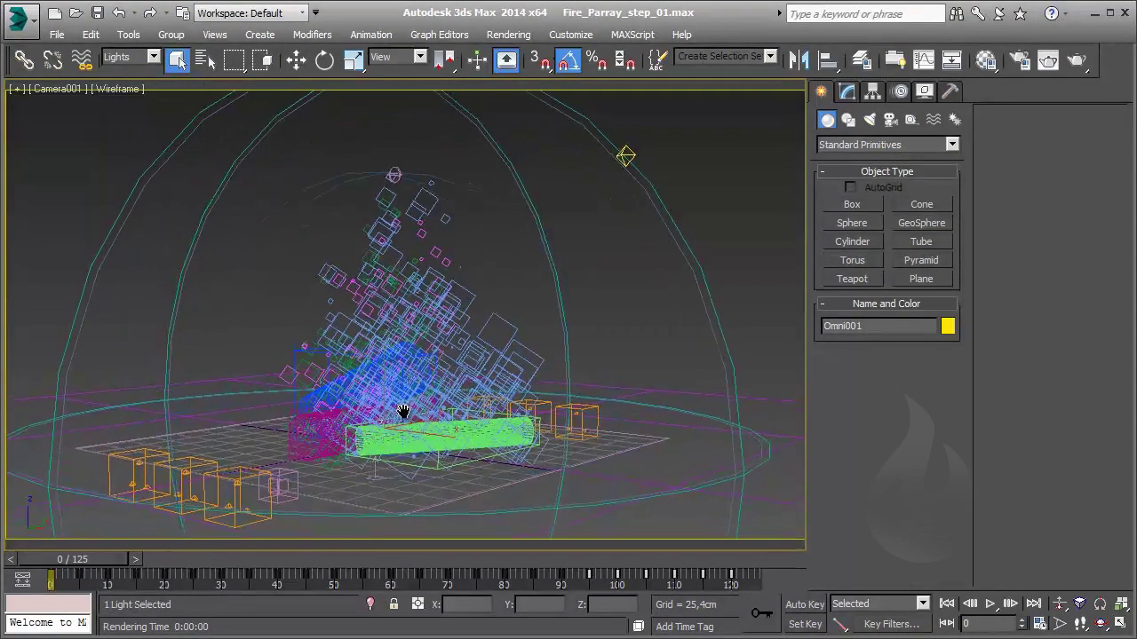
{"action": "mouse_move", "coordinate": [404, 411]}
{"action": "middle_mouse_down"}
{"action": "mouse_move", "coordinate": [420, 256]}
{"action": "mouse_move", "coordinate": [399, 330]}
{"action": "mouse_move", "coordinate": [412, 310]}
{"action": "mouse_move", "coordinate": [369, 343]}
{"action": "mouse_move", "coordinate": [335, 406]}
{"action": "middle_mouse_up"}
{"action": "key", "text": "p"}
{"action": "scroll", "coordinate": [411, 414], "scroll_direction": "up", "scroll_amount": 5}
{"action": "key", "text": "w"}
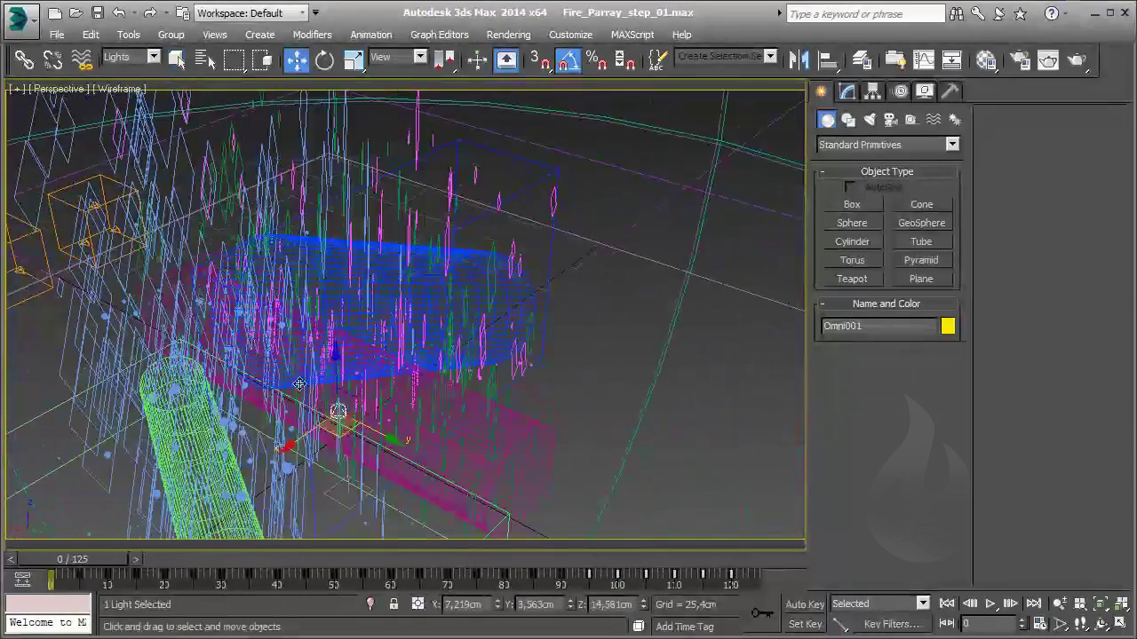
{"action": "left_click_drag", "start_coordinate": [309, 434], "coordinate": [260, 476]}
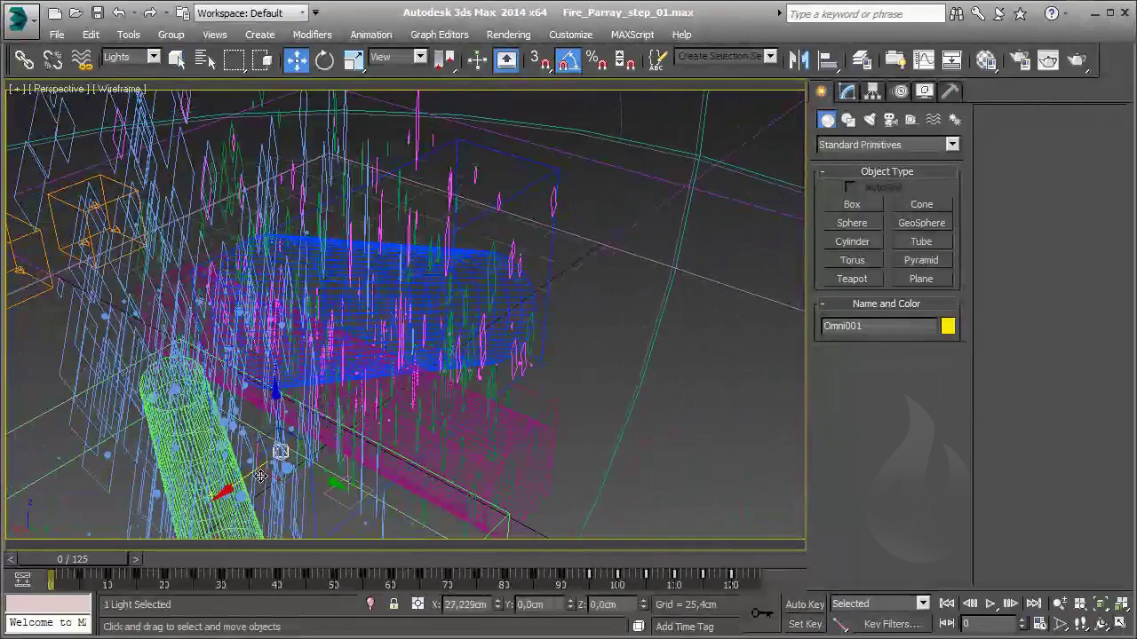
- Orbit around the log to check the light's placement and scrub the animation to frame 17
{"action": "mouse_move", "coordinate": [406, 399]}
{"action": "middle_mouse_down"}
{"action": "mouse_move", "coordinate": [477, 347]}
{"action": "mouse_move", "coordinate": [476, 326]}
{"action": "mouse_move", "coordinate": [431, 363]}
{"action": "middle_mouse_up"}
{"action": "scroll", "coordinate": [447, 483], "scroll_direction": "up", "scroll_amount": 2}
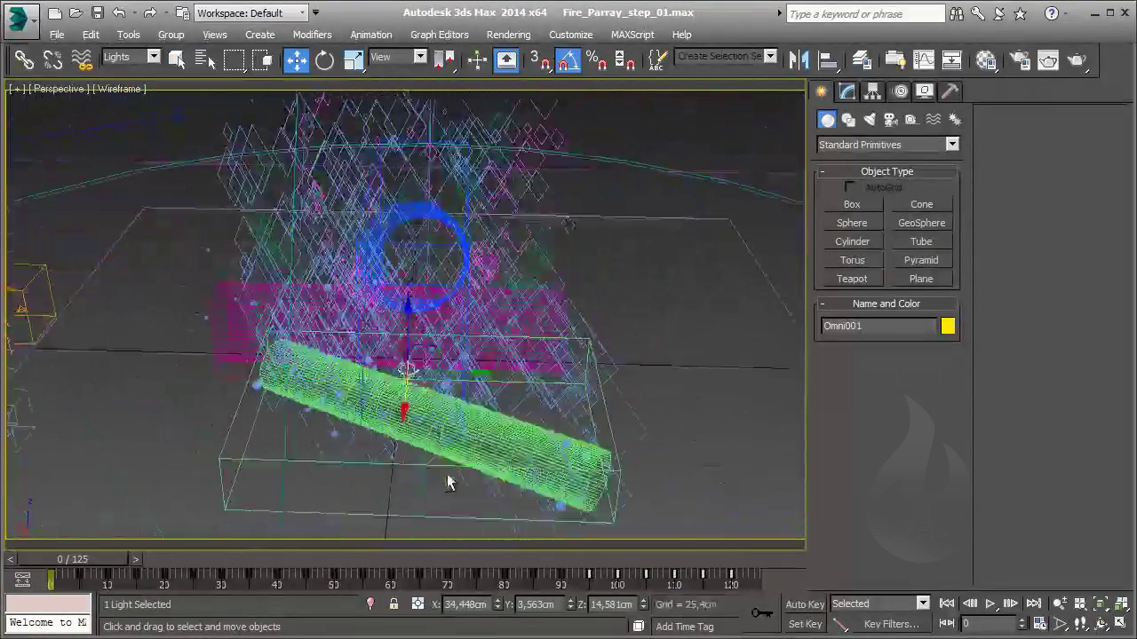
{"action": "middle_click_drag", "start_coordinate": [447, 482], "coordinate": [527, 444], "text": "alt"}
{"action": "mouse_move", "coordinate": [388, 376]}
{"action": "middle_mouse_down", "text": "alt"}
{"action": "mouse_move", "coordinate": [286, 387]}
{"action": "mouse_move", "coordinate": [389, 338]}
{"action": "middle_mouse_up", "text": "alt"}
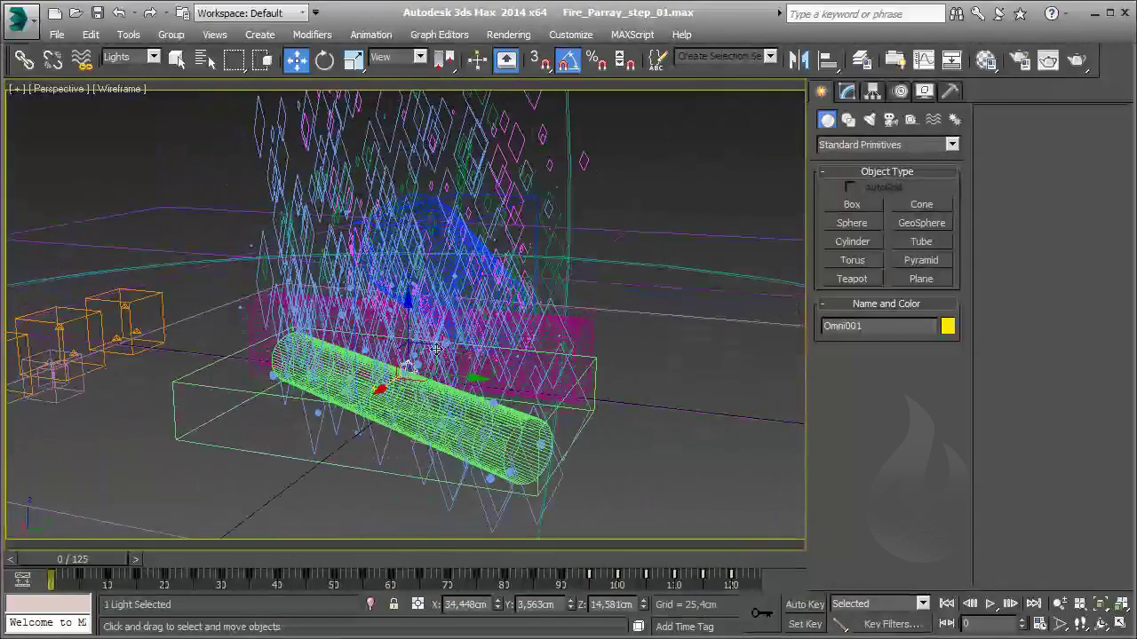
{"action": "middle_click_drag", "start_coordinate": [533, 318], "coordinate": [471, 384], "text": "alt"}
{"action": "mouse_move", "coordinate": [400, 331]}
{"action": "middle_mouse_down", "text": "alt"}
{"action": "mouse_move", "coordinate": [455, 403]}
{"action": "mouse_move", "coordinate": [373, 391]}
{"action": "mouse_move", "coordinate": [320, 400]}
{"action": "middle_mouse_up", "text": "alt"}
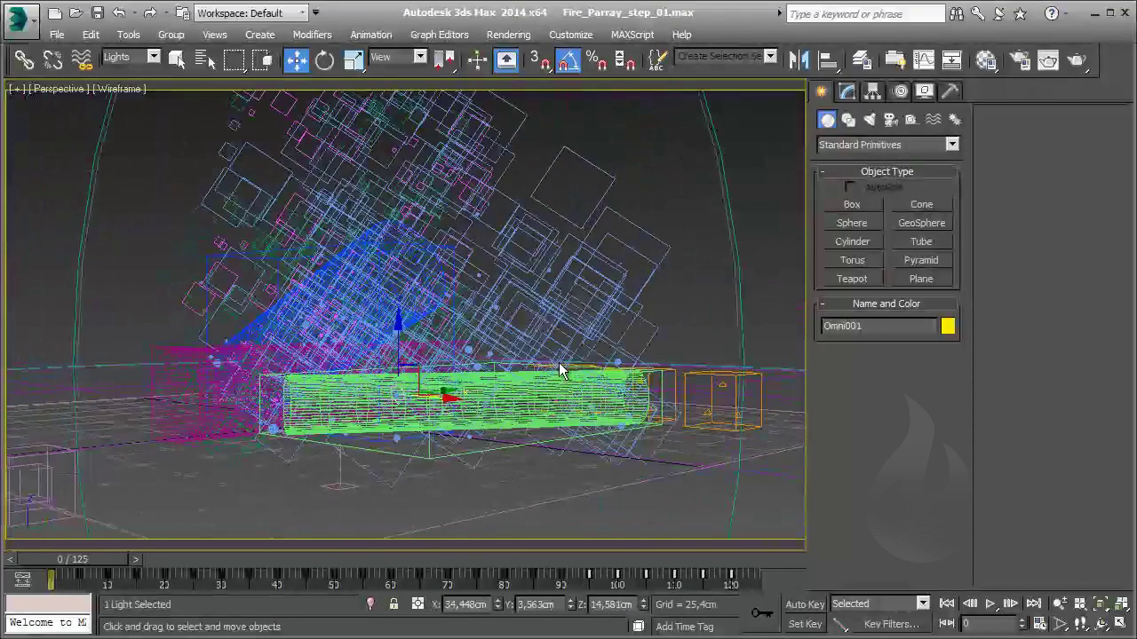
{"action": "left_click_drag", "start_coordinate": [93, 556], "coordinate": [161, 558]}
{"action": "mouse_move", "coordinate": [526, 255]}
{"action": "middle_mouse_down", "text": "alt"}
{"action": "mouse_move", "coordinate": [512, 293]}
{"action": "mouse_move", "coordinate": [523, 301]}
{"action": "middle_mouse_up", "text": "alt"}
- Show Omni001's Intensity/Color/Attenuation settings in the Modify panel and advance to frame 55
{"action": "left_click", "coordinate": [846, 91]}
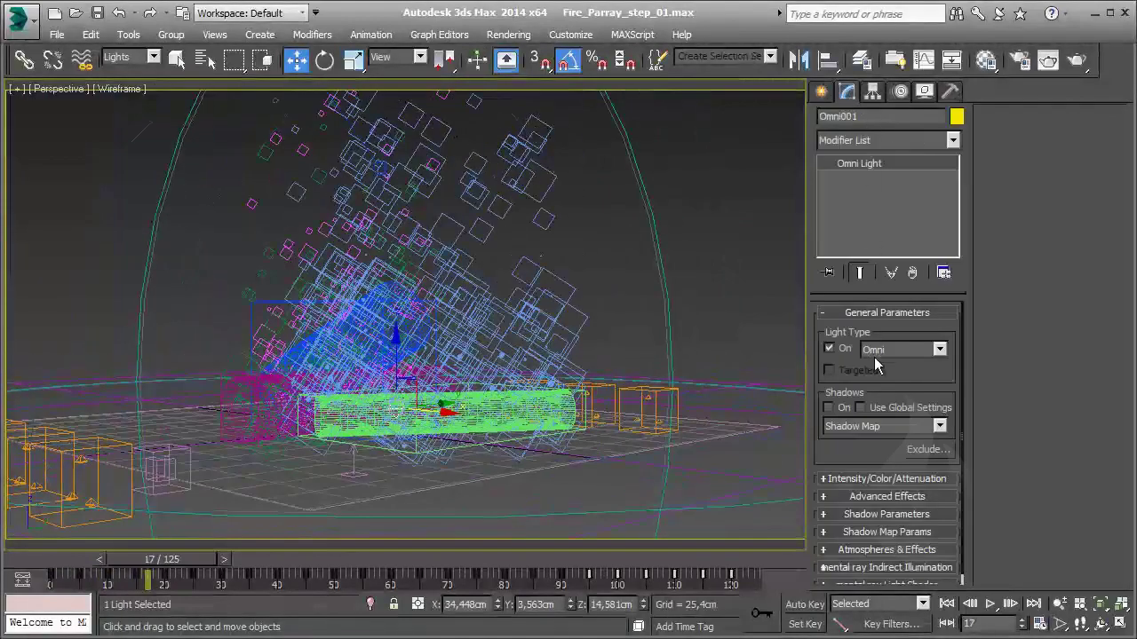
{"action": "left_click", "coordinate": [892, 478]}
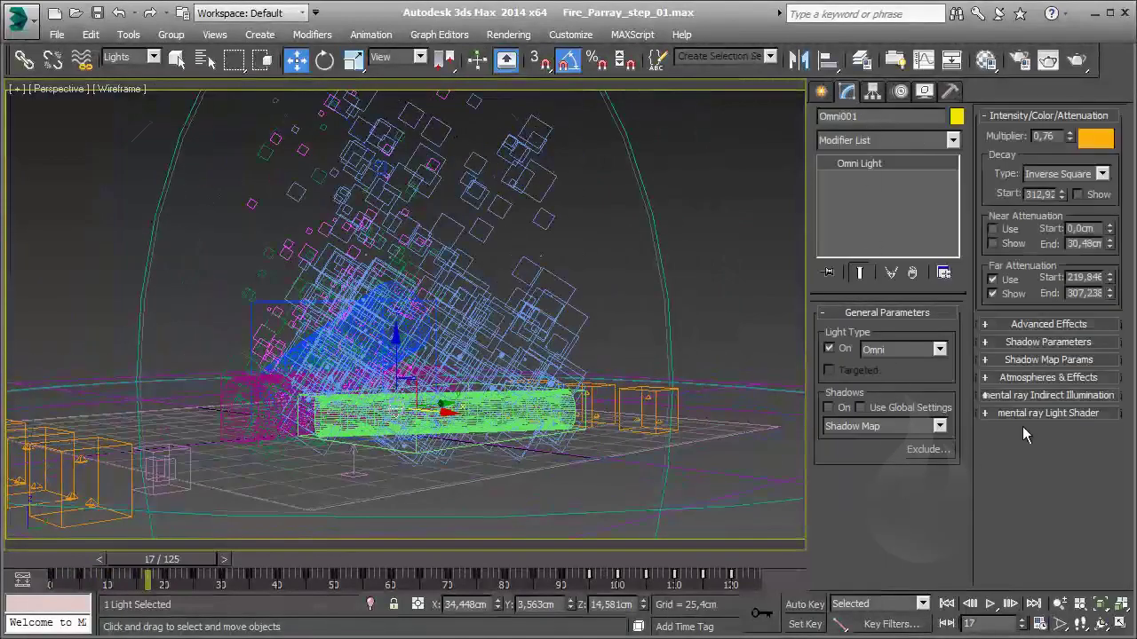
{"action": "left_click_drag", "start_coordinate": [195, 560], "coordinate": [392, 557]}
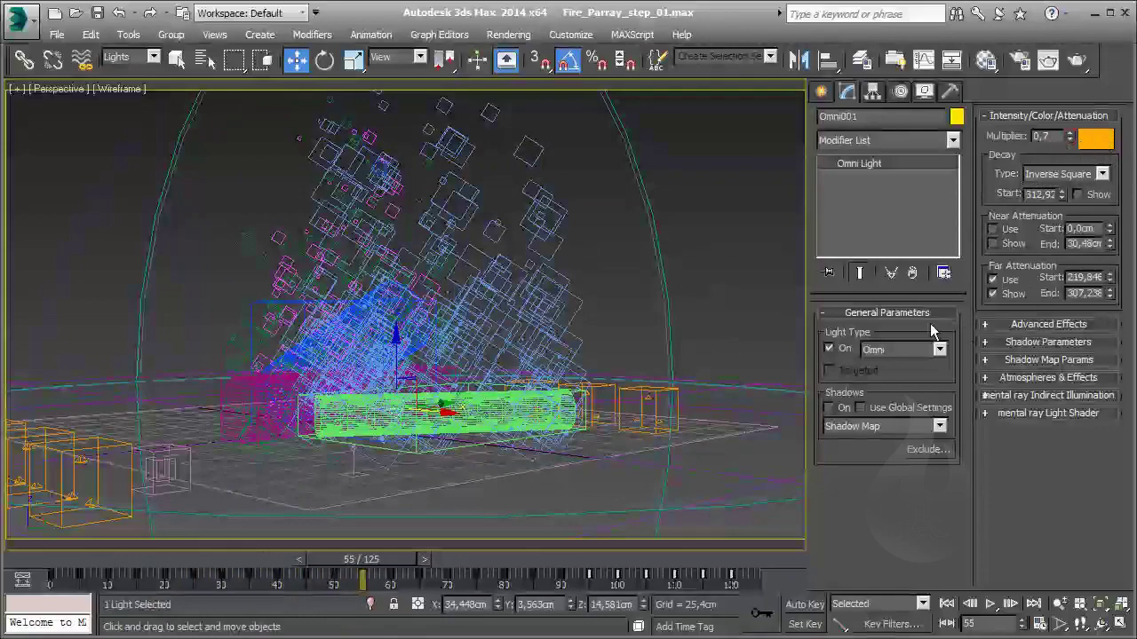
{"action": "scroll", "coordinate": [404, 342], "scroll_direction": "down", "scroll_amount": 5}
- Select Omni002, check its off-white colour (R255 G249 B237) unchanged, view Advanced Effects, then deselect
{"action": "left_click", "coordinate": [492, 282]}
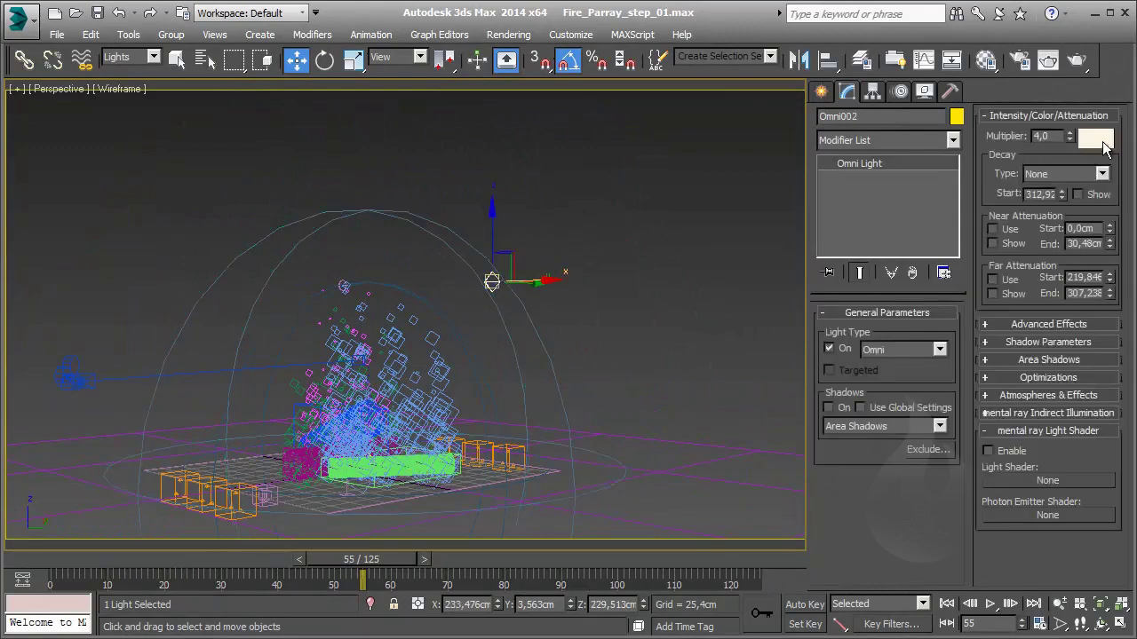
{"action": "left_click", "coordinate": [1096, 140]}
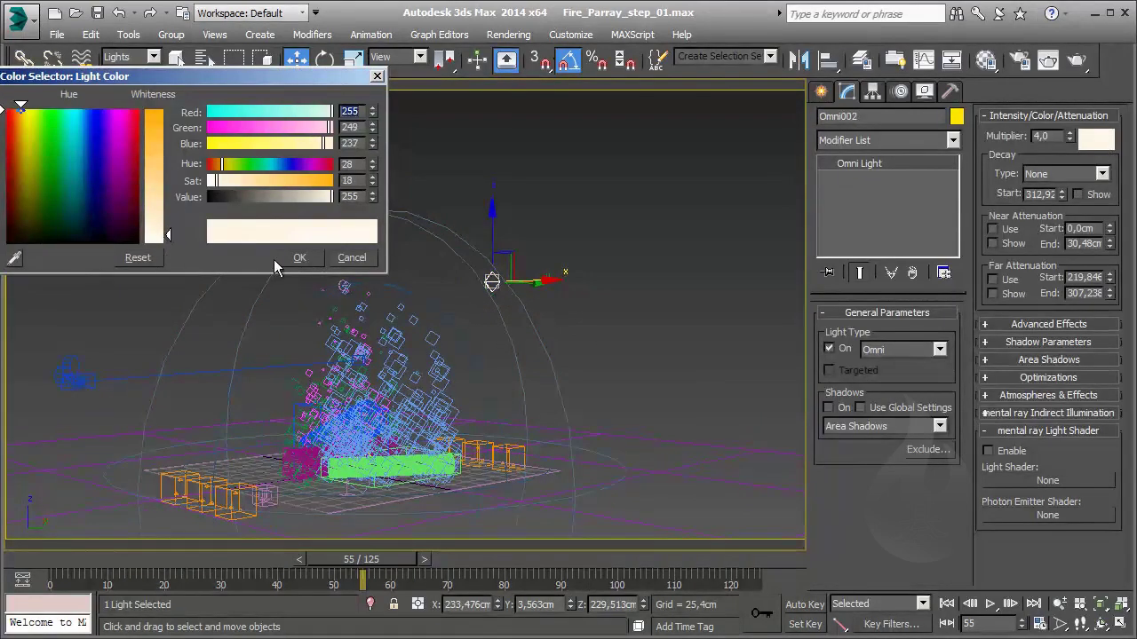
{"action": "left_click", "coordinate": [345, 259]}
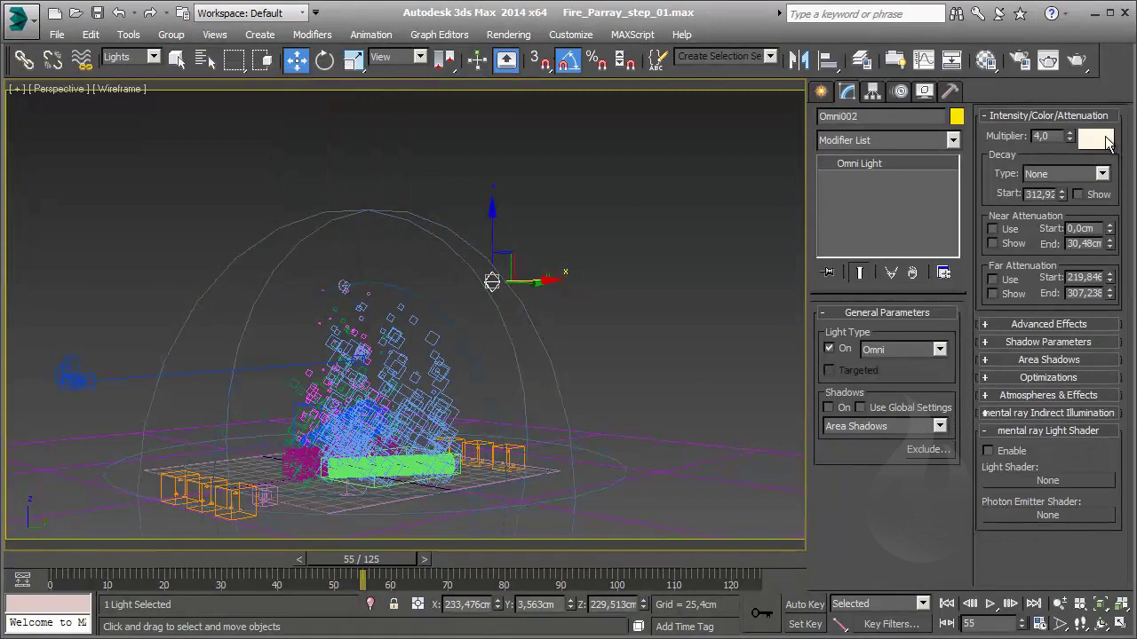
{"action": "left_click", "coordinate": [1095, 139]}
{"action": "left_click_drag", "start_coordinate": [324, 79], "coordinate": [616, 117]}
{"action": "left_click", "coordinate": [613, 298]}
{"action": "left_click", "coordinate": [1071, 328]}
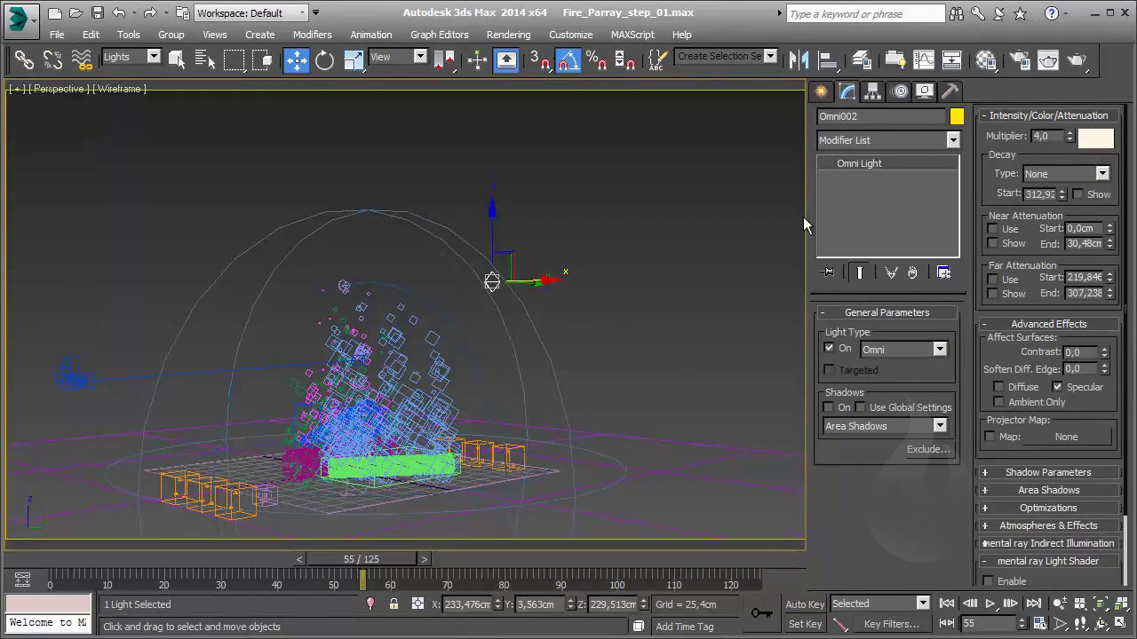
{"action": "left_click", "coordinate": [494, 246]}
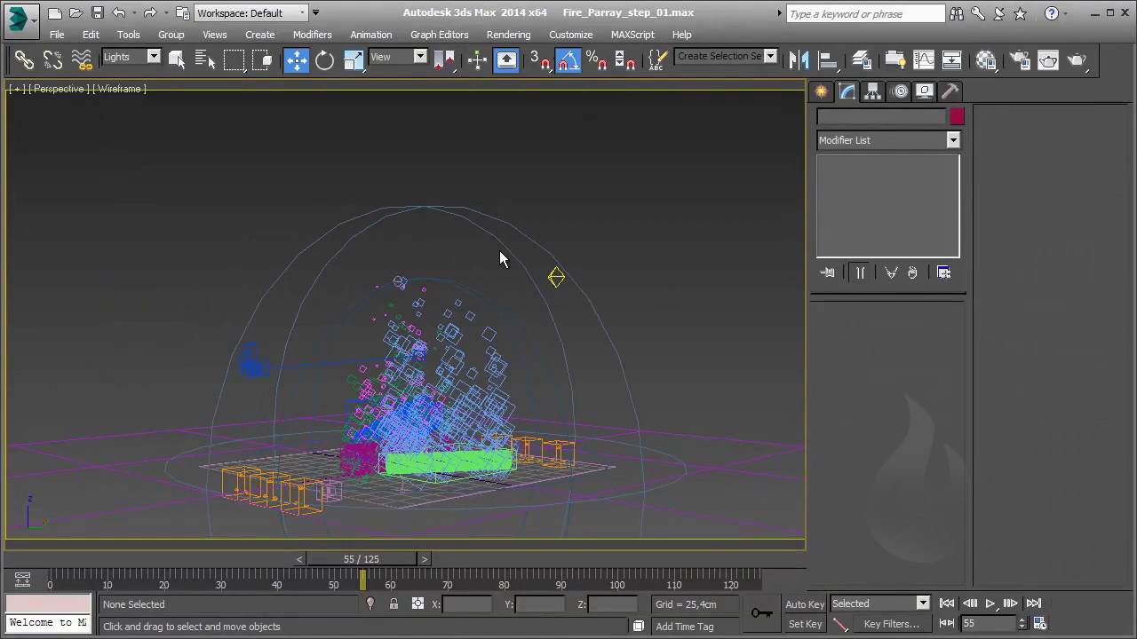
- Render Camera001 at frame 55, clone that render, render frame 68, and close the newest render
{"action": "key", "text": "c"}
{"action": "left_click", "coordinate": [1049, 59]}
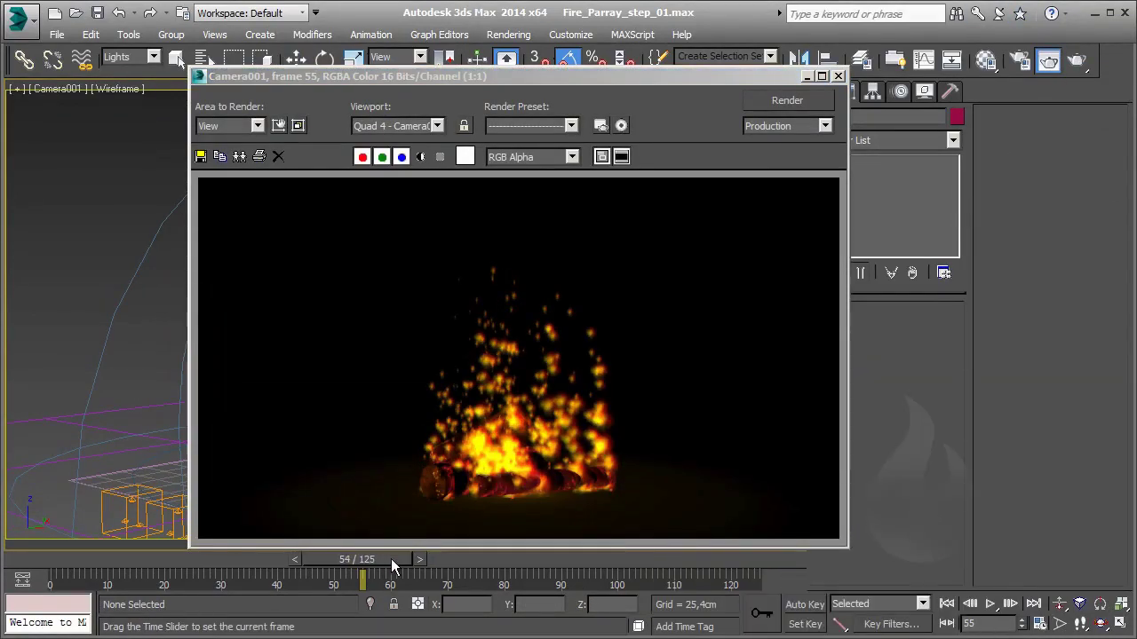
{"action": "left_click_drag", "start_coordinate": [391, 558], "coordinate": [464, 559]}
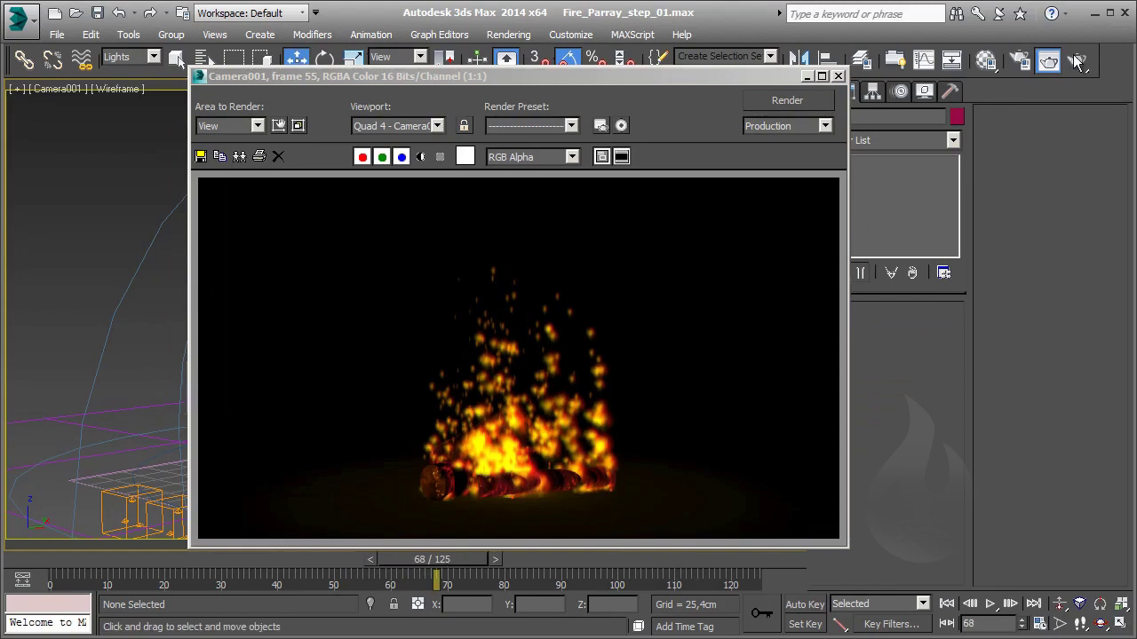
{"action": "left_click", "coordinate": [220, 156]}
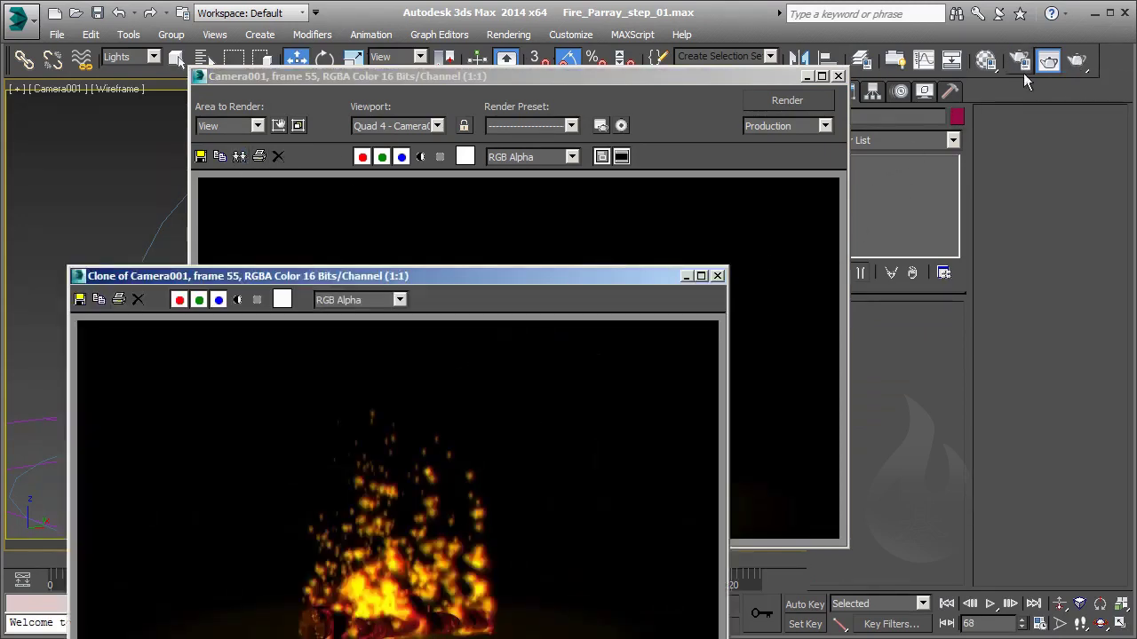
{"action": "left_click", "coordinate": [1049, 59]}
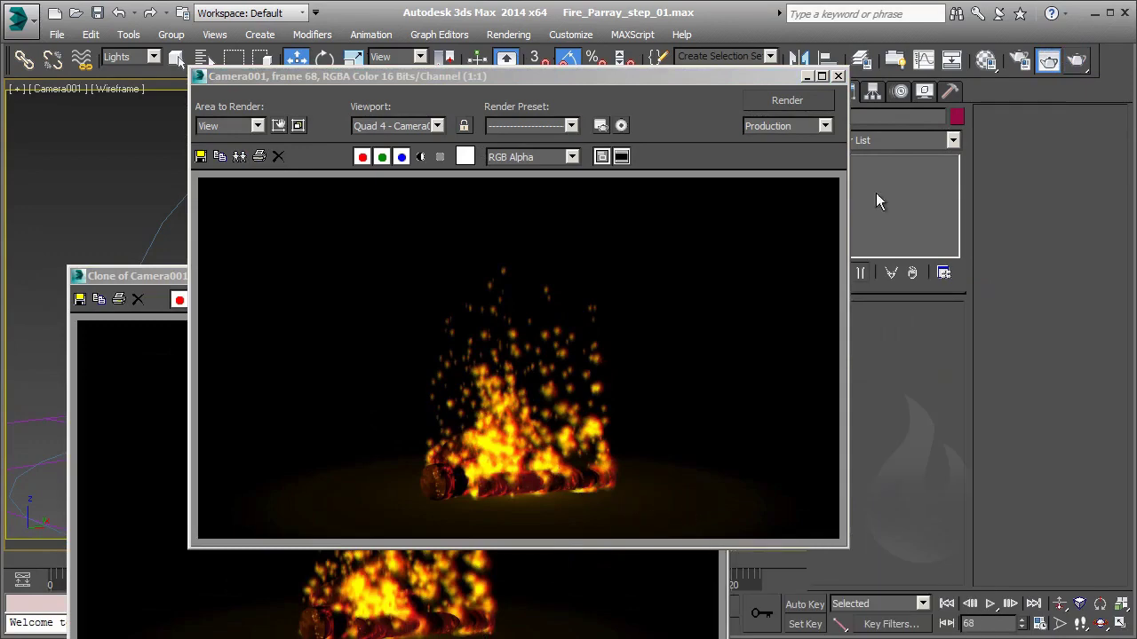
{"action": "left_click", "coordinate": [840, 76]}
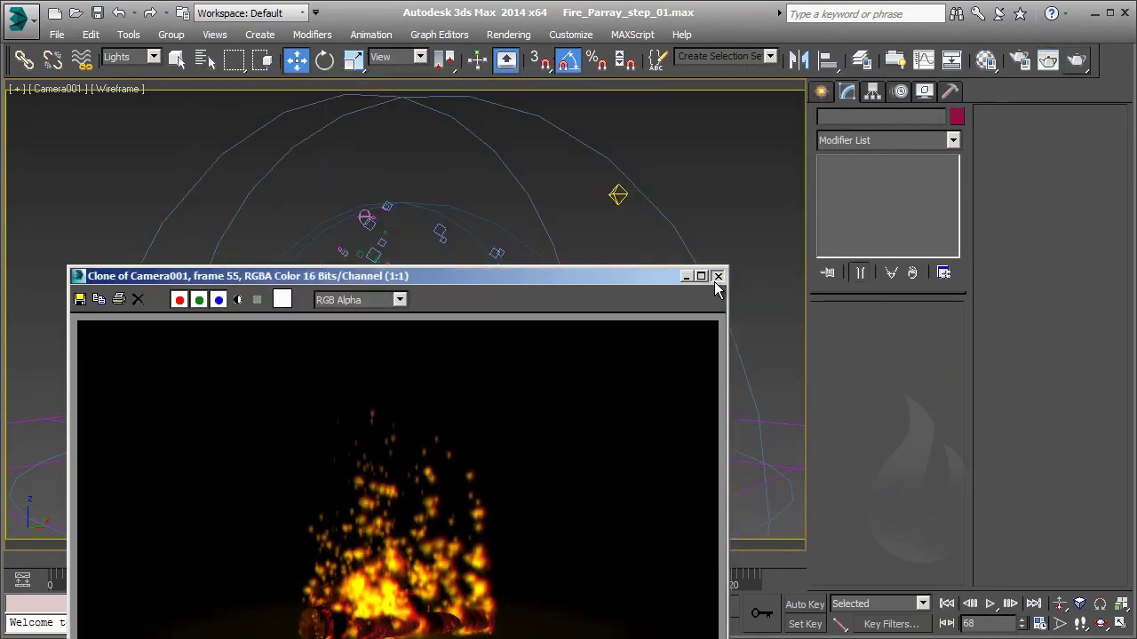
- Close the cloned render, set the Selection Filter back to All, and select the ground plane
{"action": "left_click", "coordinate": [716, 277]}
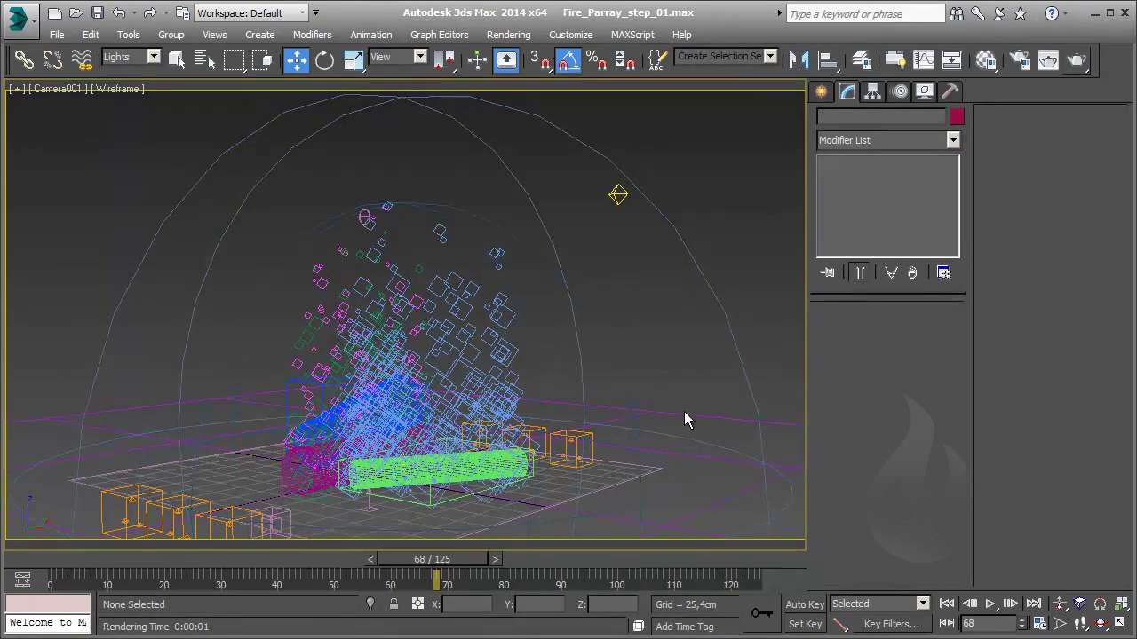
{"action": "left_click", "coordinate": [133, 59]}
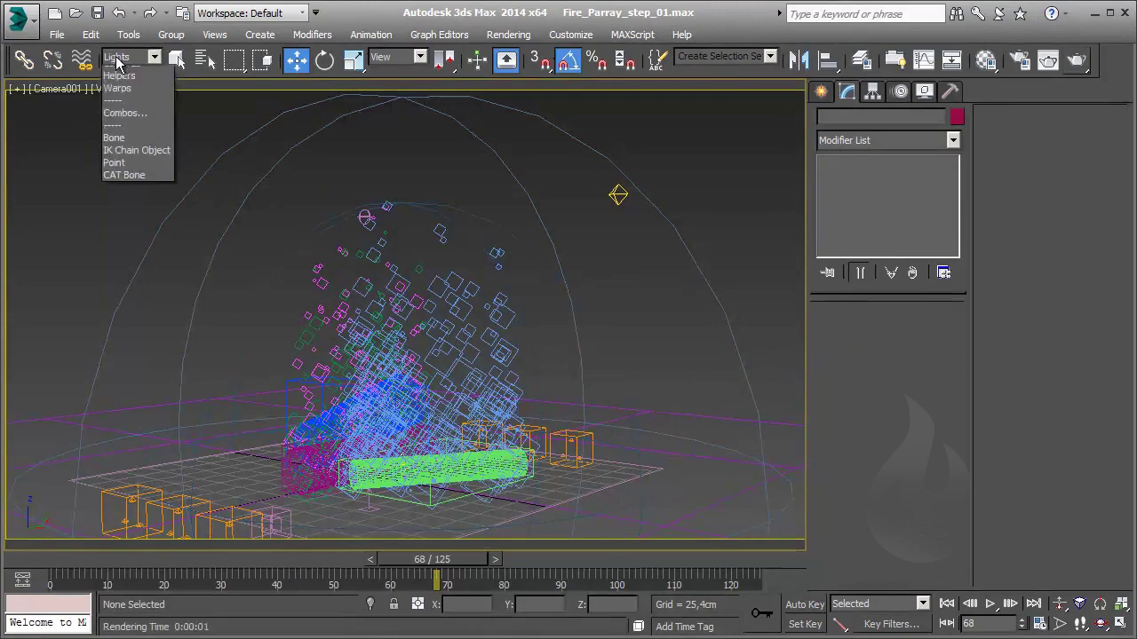
{"action": "left_click", "coordinate": [120, 71]}
{"action": "left_click", "coordinate": [668, 435]}
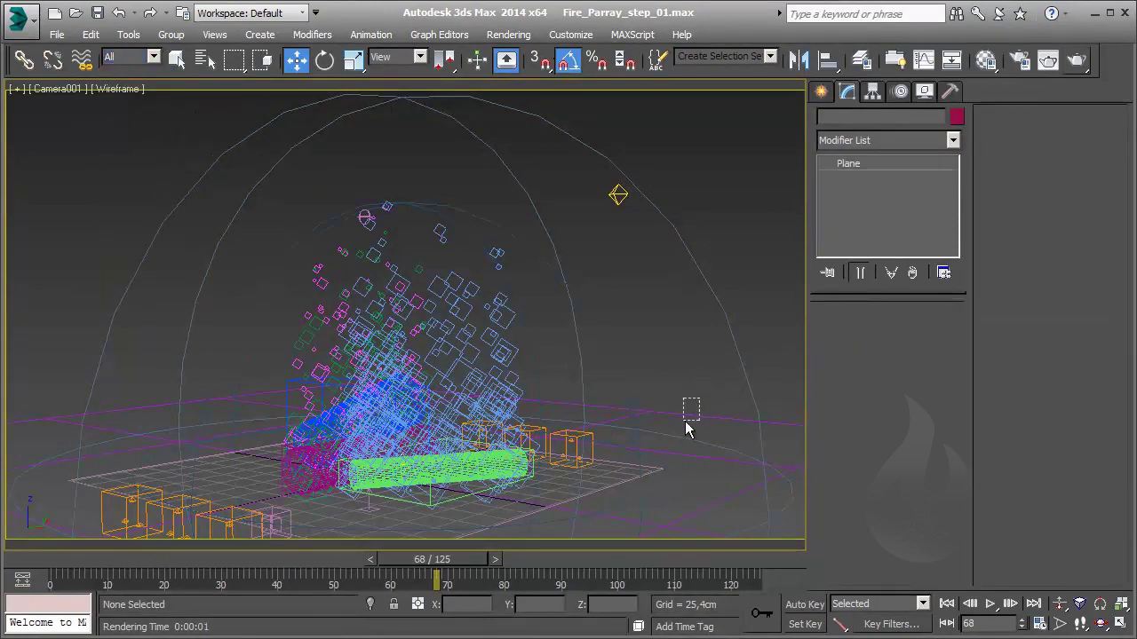
- Check the plane's 03-Default Blinn material in the Material Editor, then close it
{"action": "left_click", "coordinate": [985, 59]}
{"action": "left_click", "coordinate": [644, 142]}
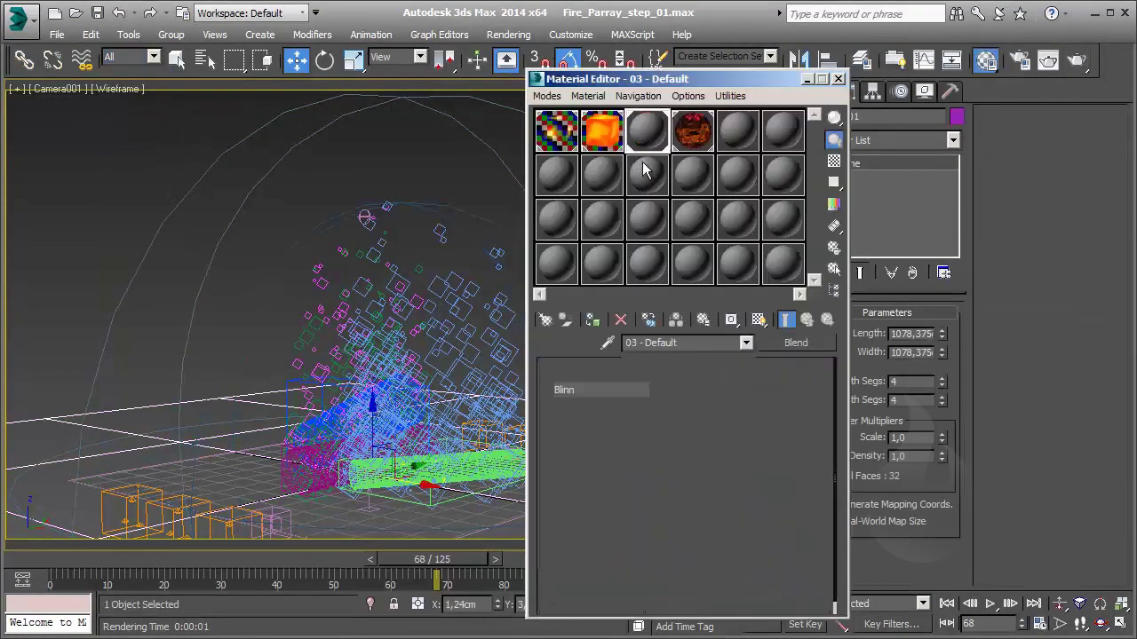
{"action": "left_click", "coordinate": [841, 79]}
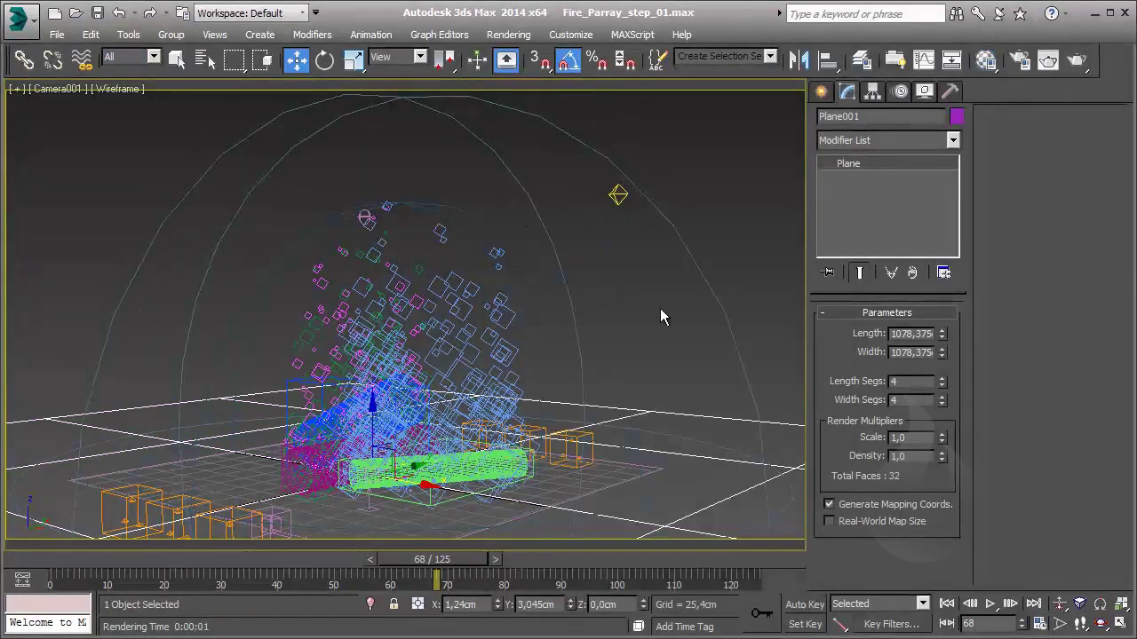
- Set PArray_Wood_01's particle birth rate (Use Rate) to 8
{"action": "left_click", "coordinate": [237, 520]}
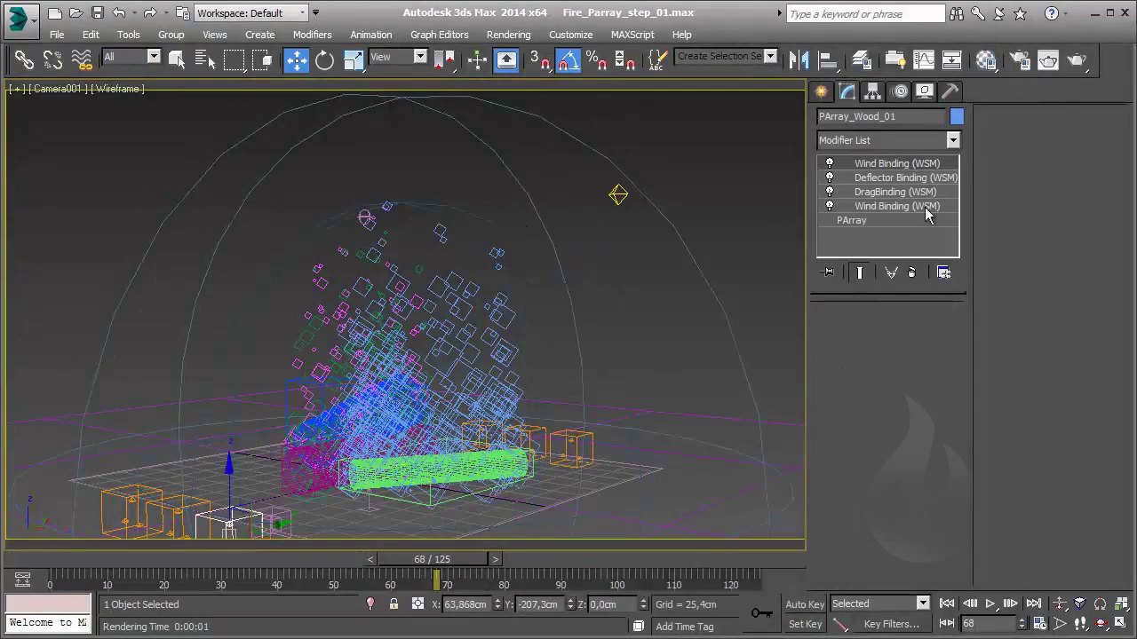
{"action": "left_click", "coordinate": [914, 220]}
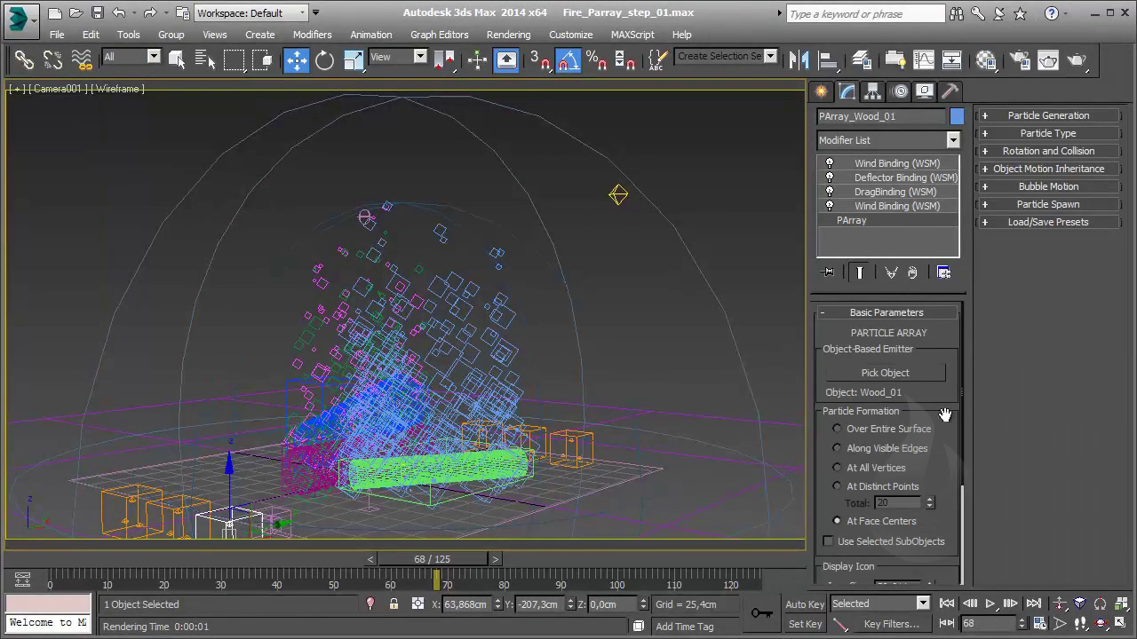
{"action": "left_click", "coordinate": [1003, 116]}
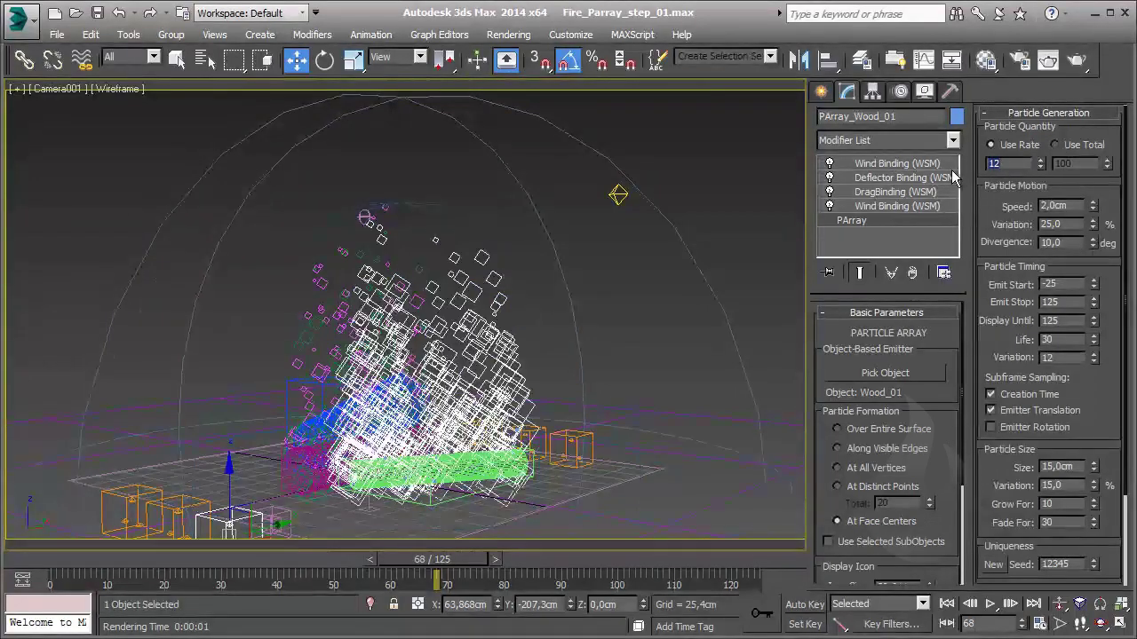
{"action": "type", "text": "8"}
{"action": "key", "text": "Return"}
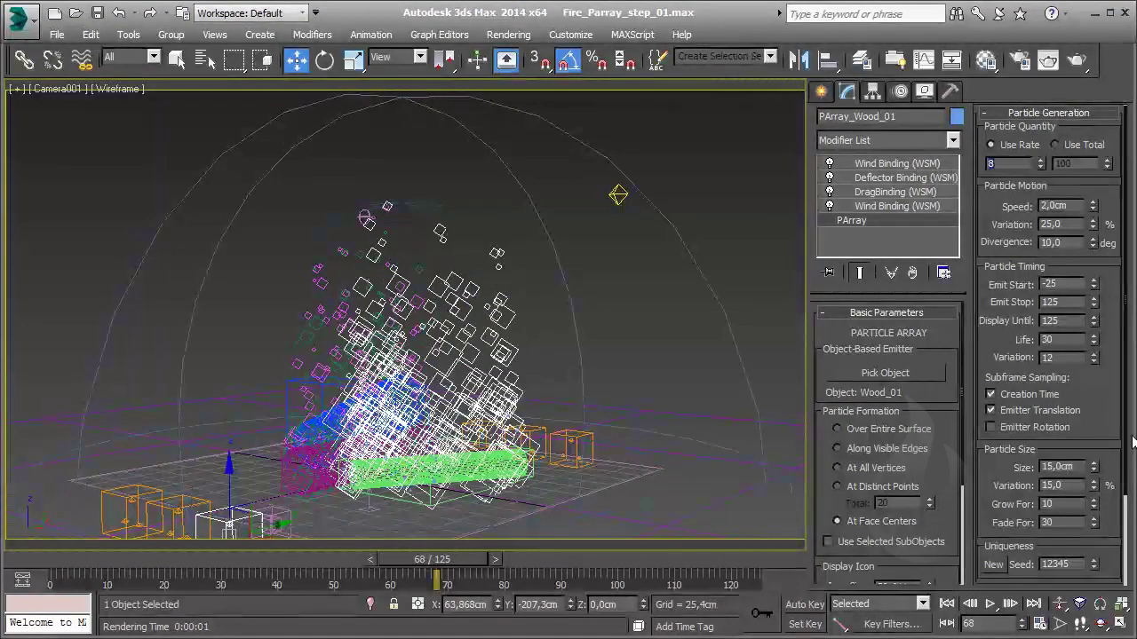
- Try a particle life of 60, restore it to 30, and scrub the timeline to check the flames
{"action": "scroll", "coordinate": [1069, 373], "scroll_direction": "down", "scroll_amount": 1}
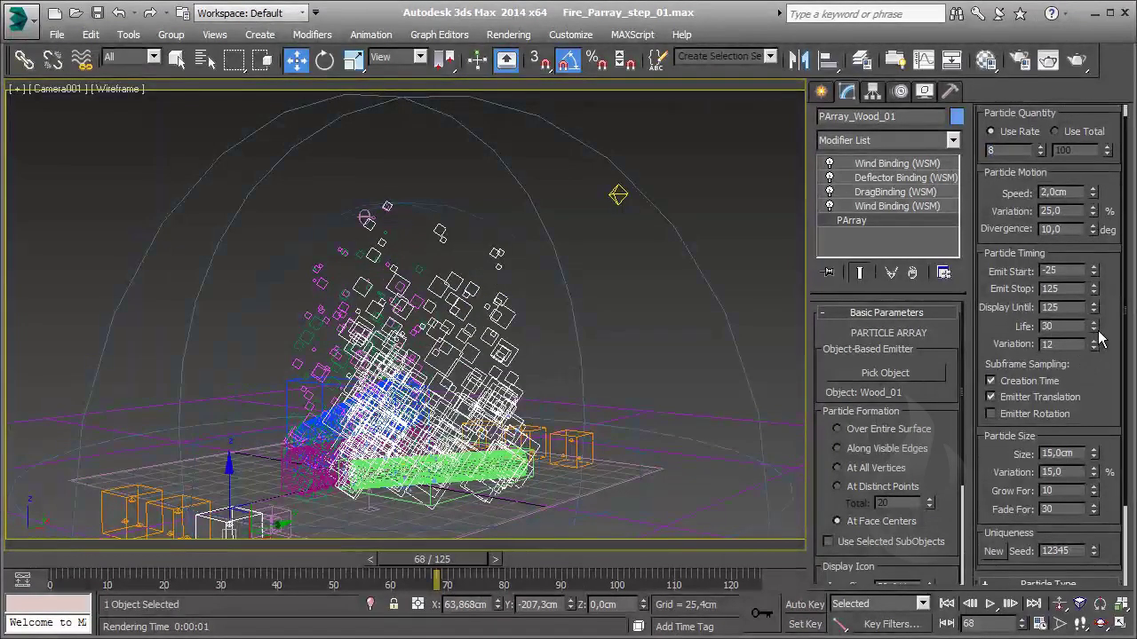
{"action": "type", "text": "60"}
{"action": "key", "text": "Return"}
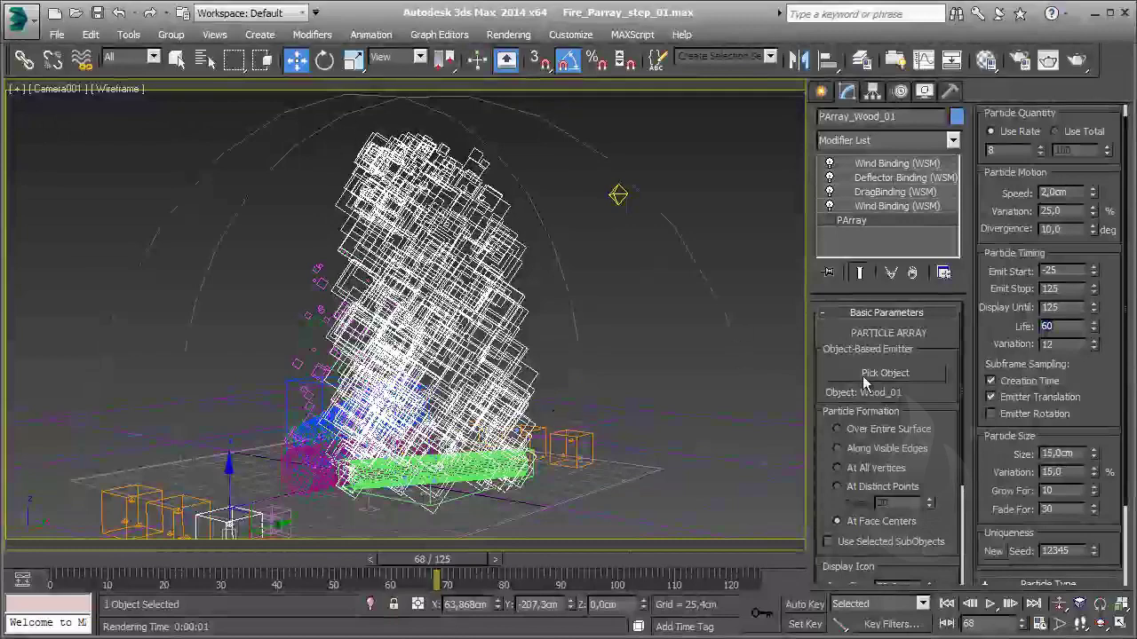
{"action": "key", "text": "Return"}
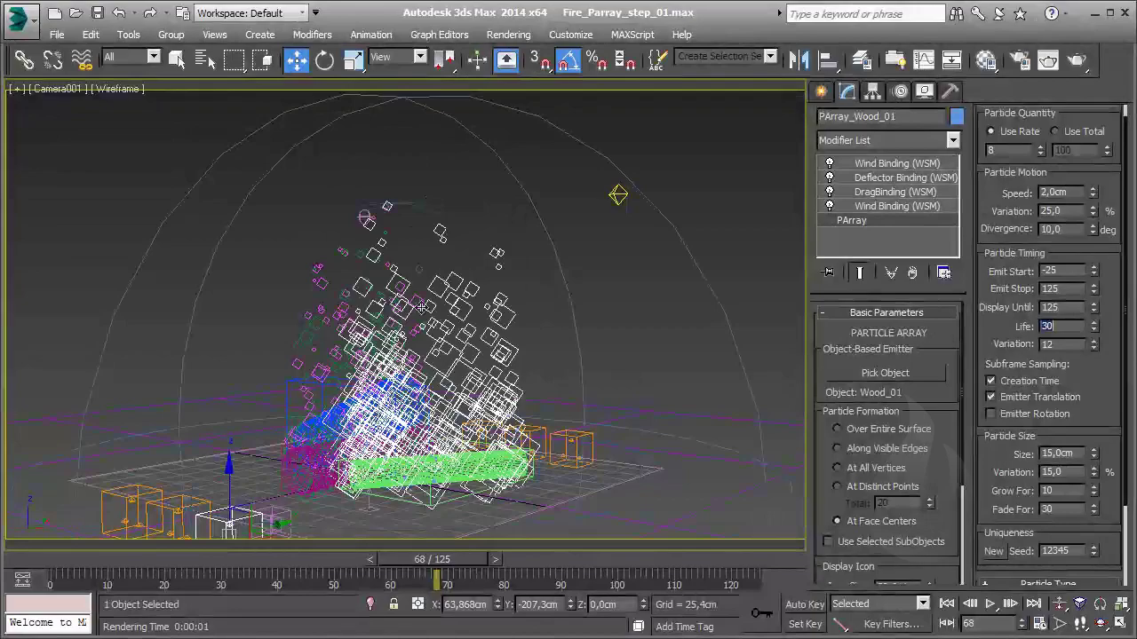
{"action": "mouse_move", "coordinate": [432, 559]}
{"action": "left_mouse_down"}
{"action": "mouse_move", "coordinate": [706, 575]}
{"action": "mouse_move", "coordinate": [83, 581]}
{"action": "mouse_move", "coordinate": [140, 581]}
{"action": "left_mouse_up"}
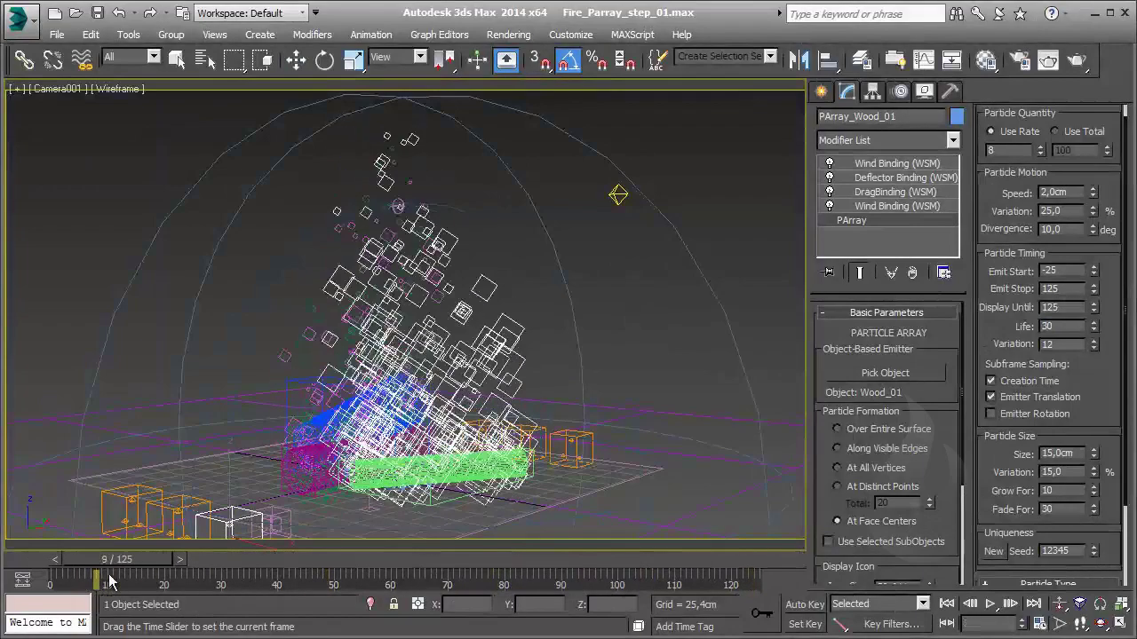
- With Auto Key on, move Wind_Negative down and left at frame 25
{"action": "key", "text": "w"}
{"action": "left_click", "coordinate": [407, 206]}
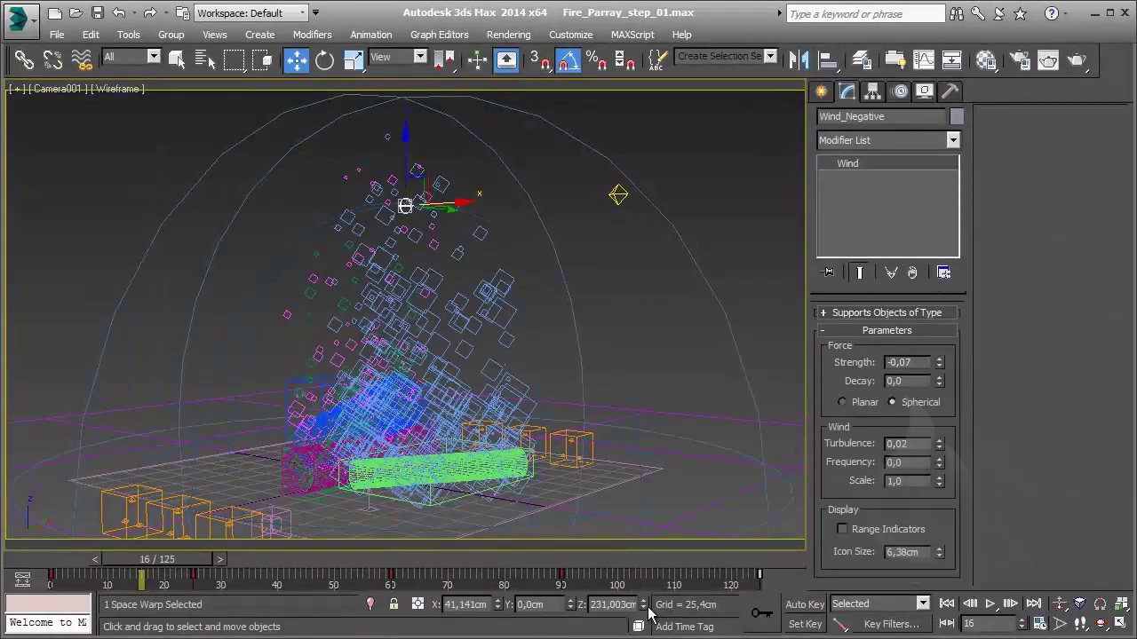
{"action": "left_click_drag", "start_coordinate": [175, 573], "coordinate": [224, 568]}
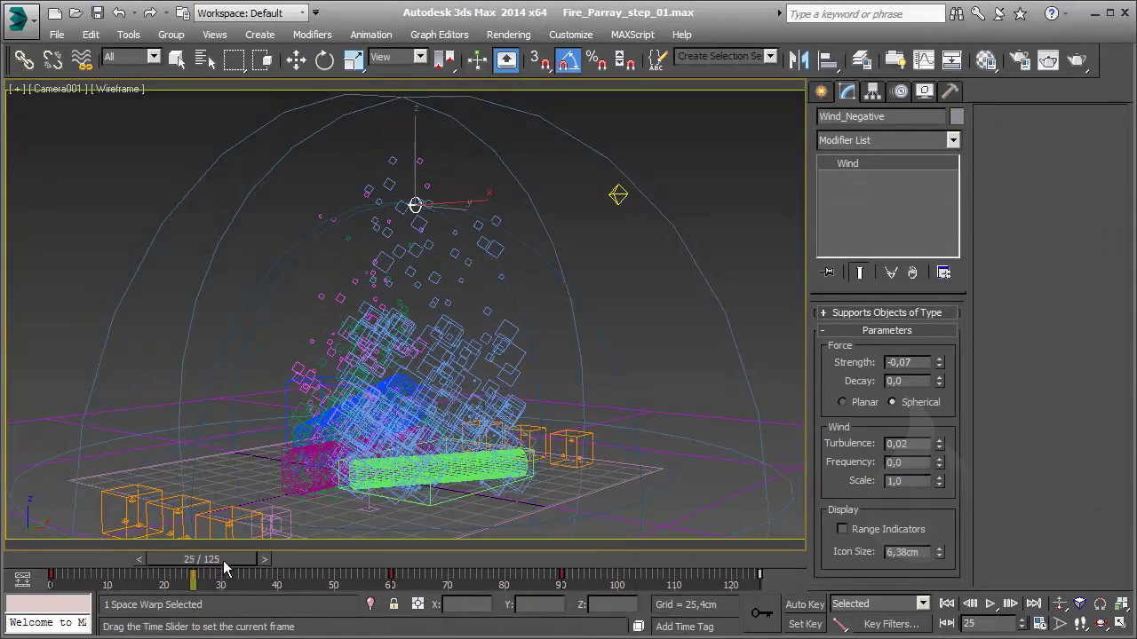
{"action": "key", "text": "w"}
{"action": "key", "text": "n"}
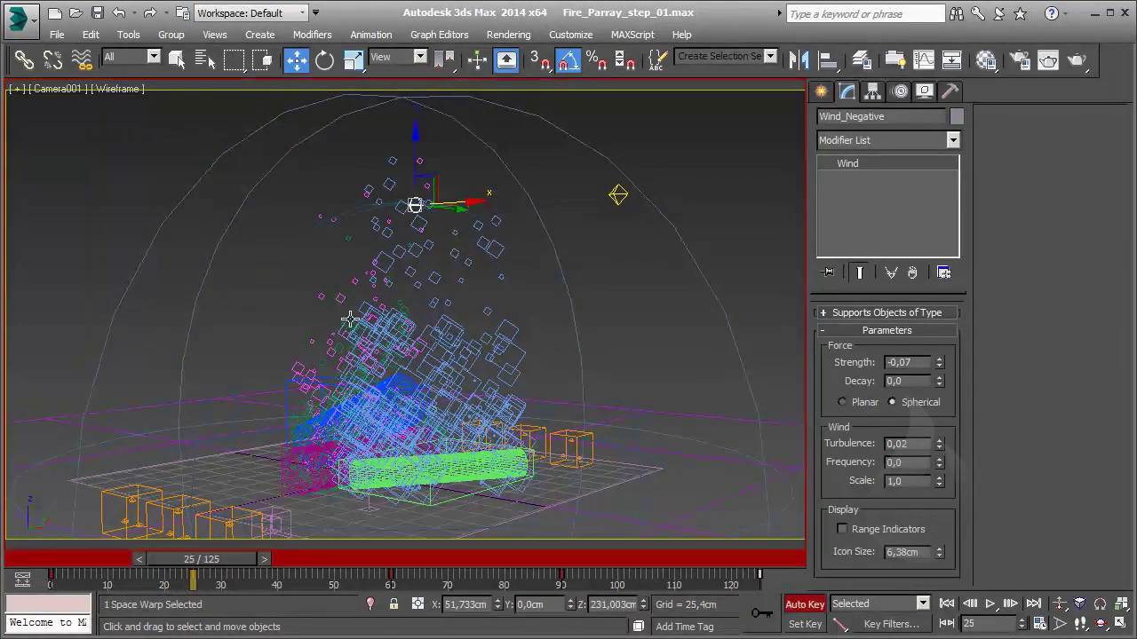
{"action": "left_click_drag", "start_coordinate": [410, 166], "coordinate": [450, 240]}
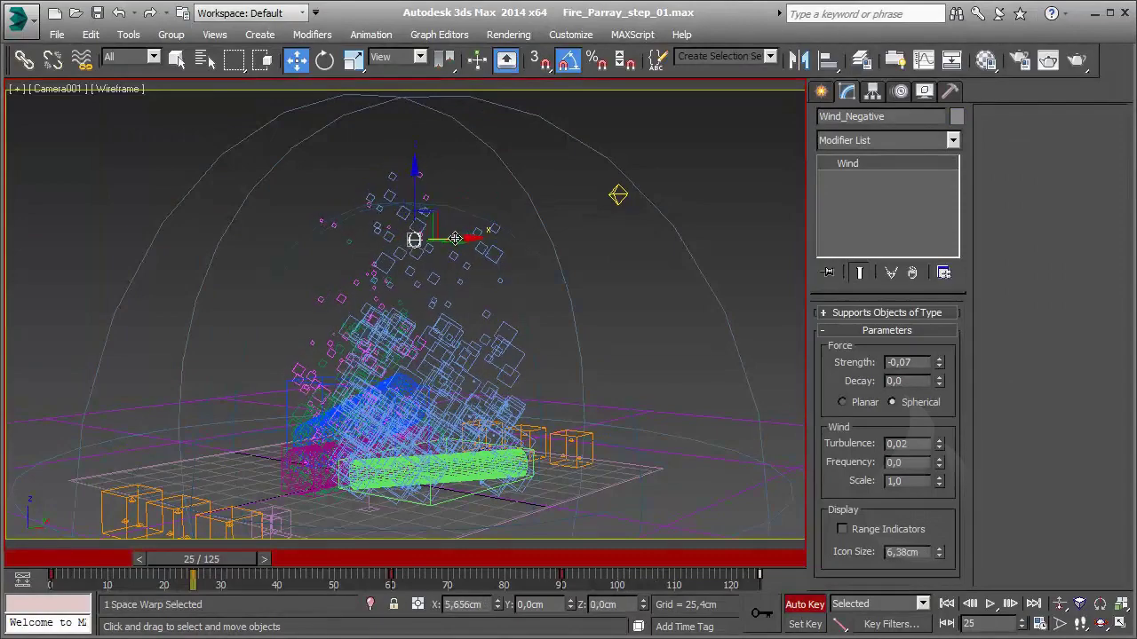
{"action": "left_click_drag", "start_coordinate": [454, 239], "coordinate": [426, 240]}
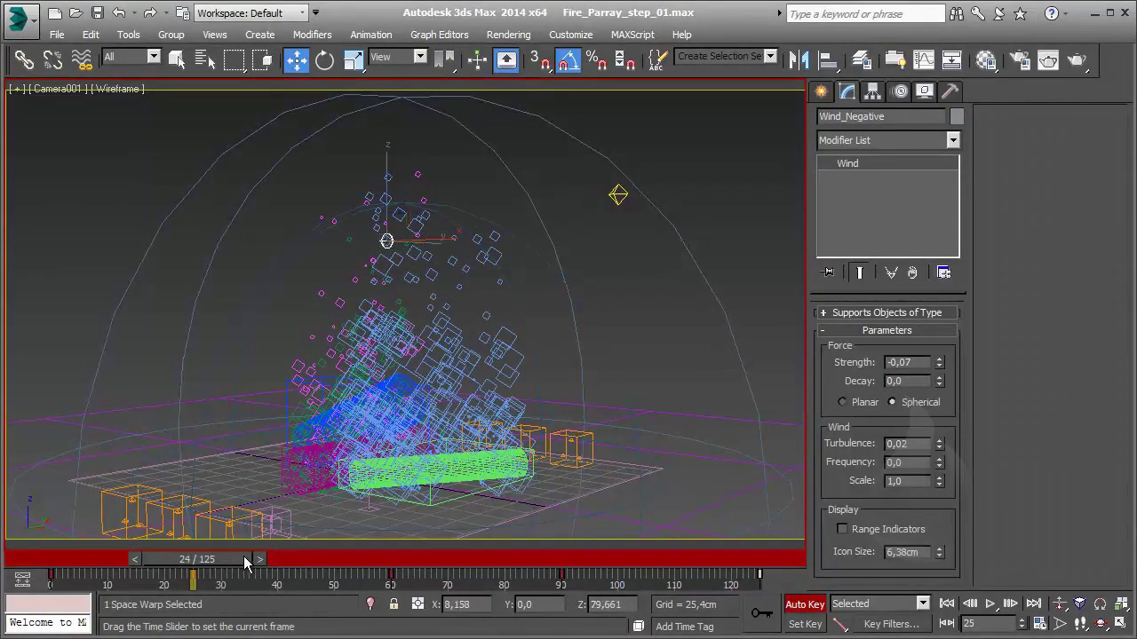
- Key Wind_Negative's position at frame 60, then turn Auto Key off and return to frame 0
{"action": "left_click_drag", "start_coordinate": [213, 559], "coordinate": [411, 561]}
{"action": "key", "text": "w"}
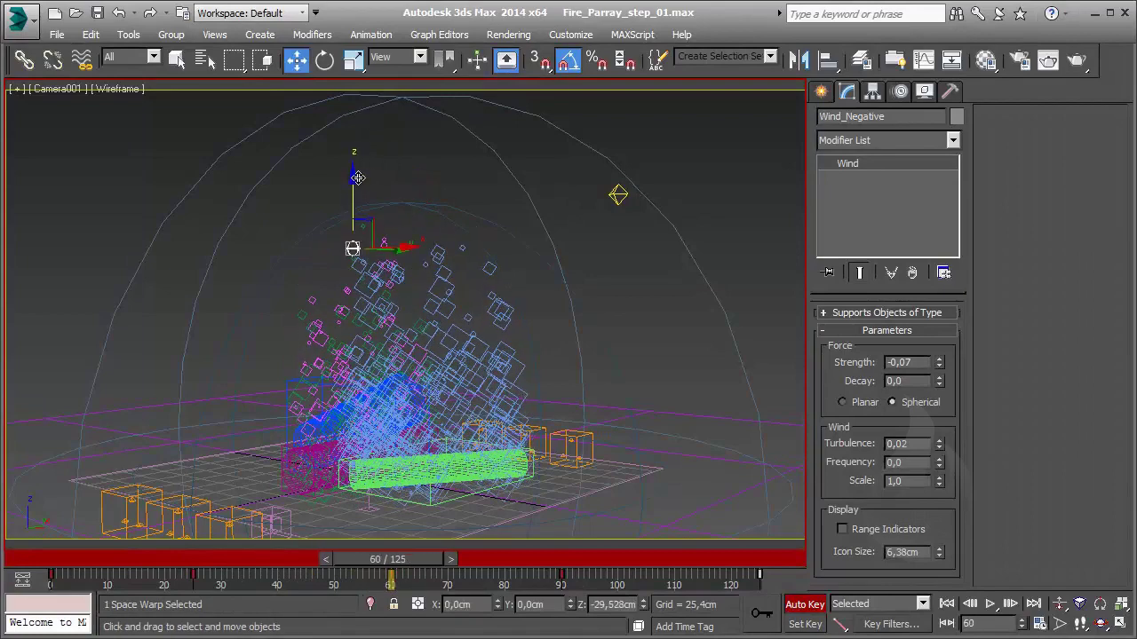
{"action": "key", "text": "n"}
{"action": "key", "text": "Home"}
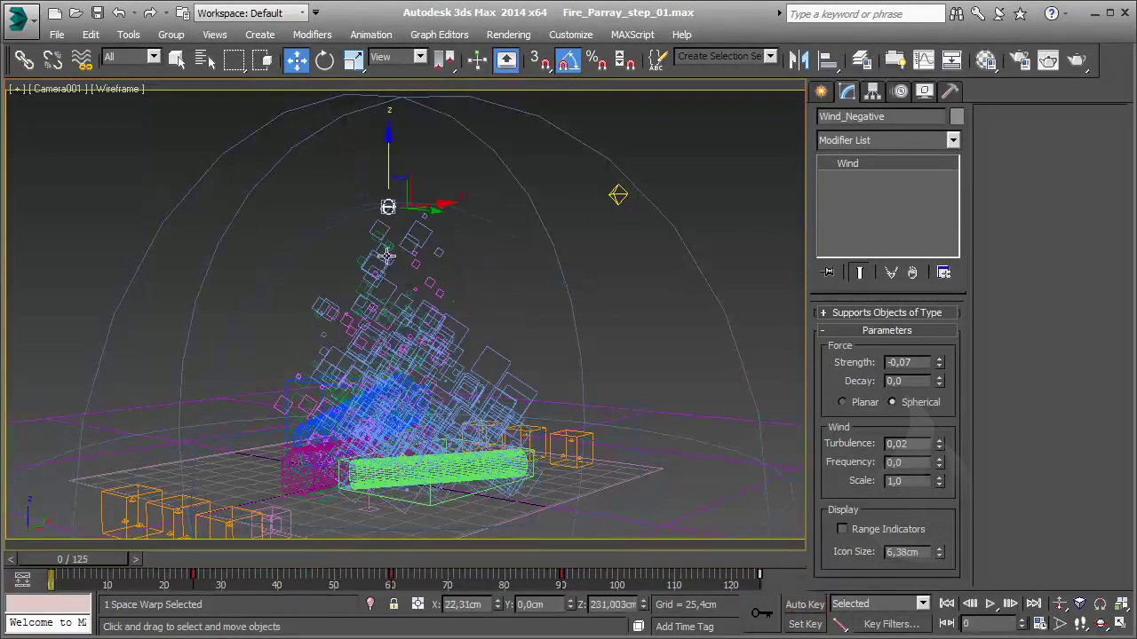
- Click empty viewport space to deselect the Wind_Negative warp
{"action": "left_click", "coordinate": [705, 260]}
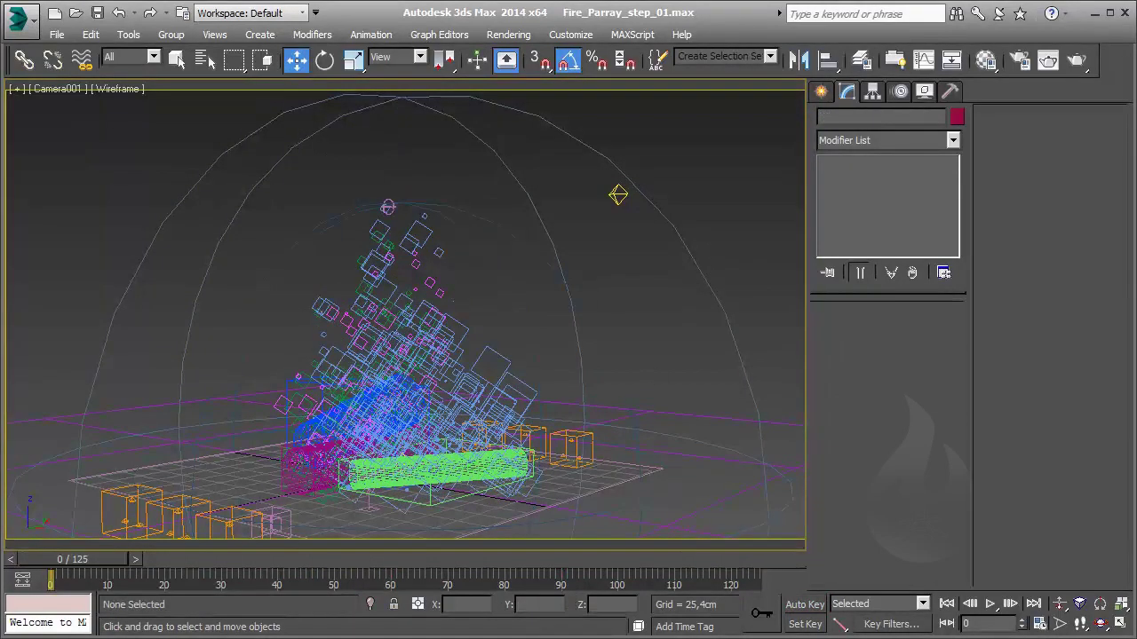